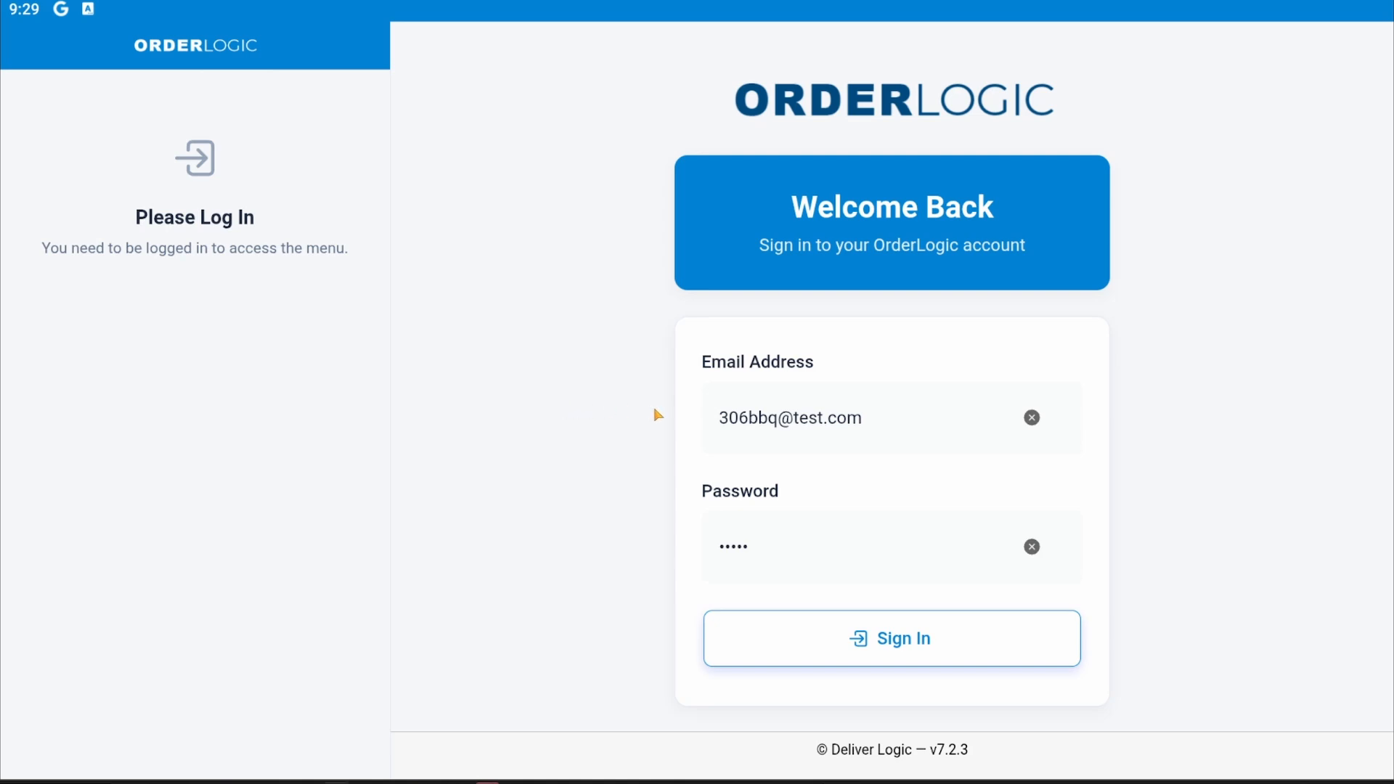
# Sign in with the prefilled credentials and review the completed, scheduled and active orders plus the support chat page
pyautogui.click(969, 647)
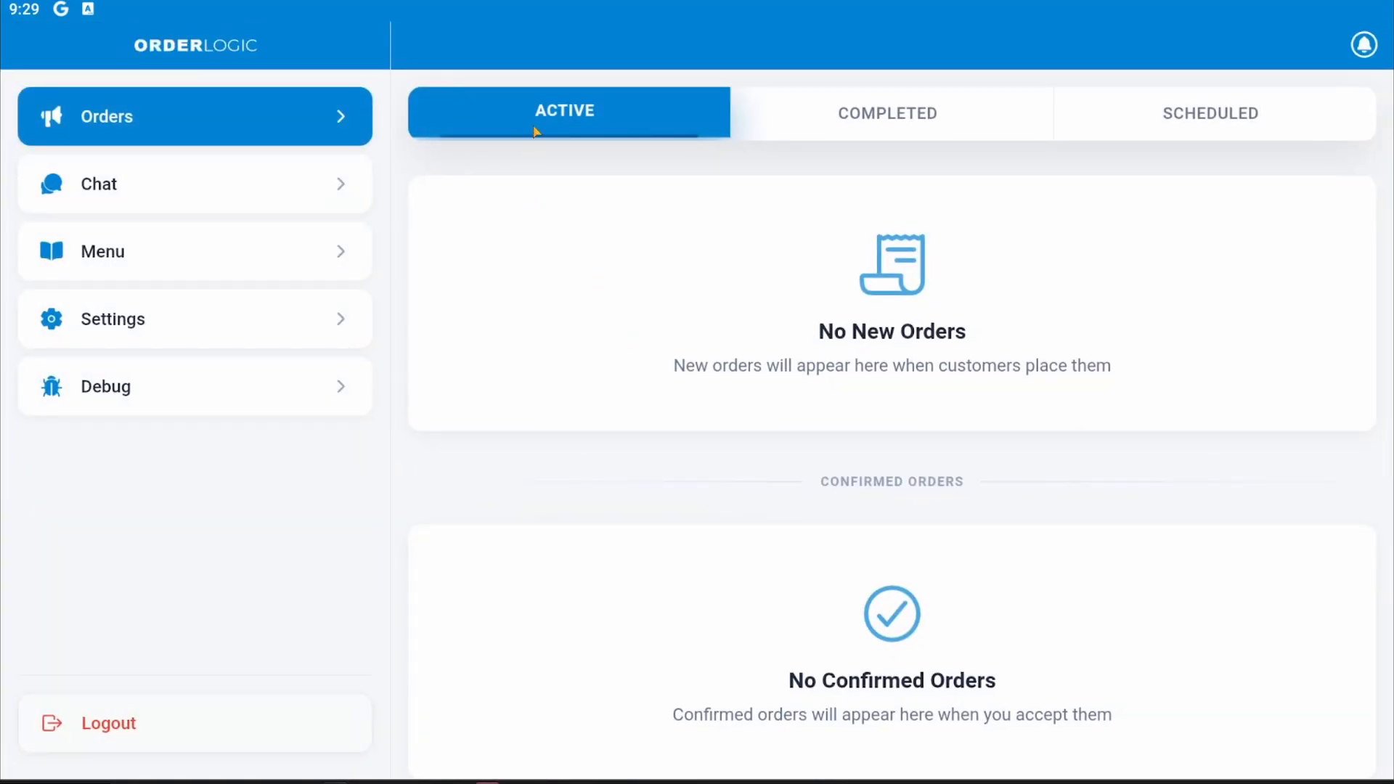
pyautogui.click(924, 131)
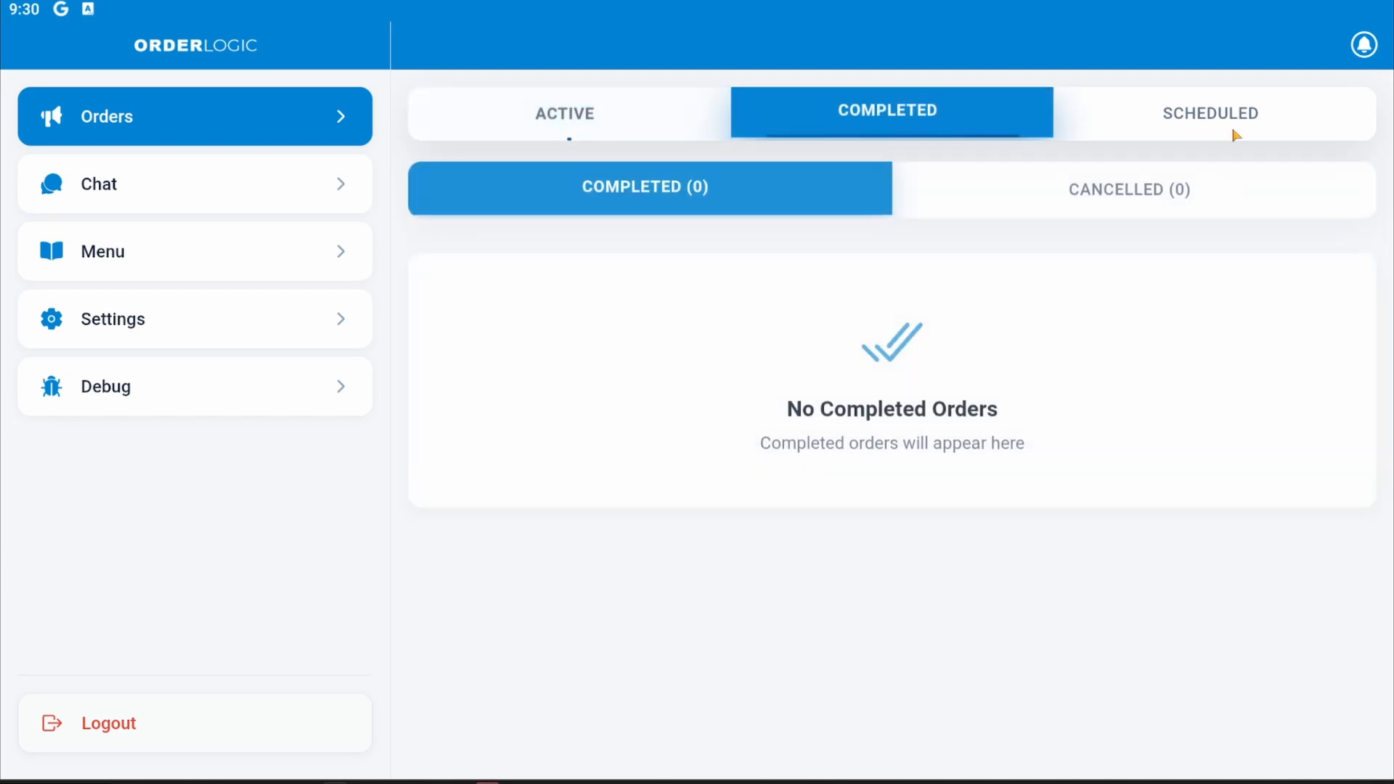
pyautogui.click(1242, 135)
pyautogui.click(600, 138)
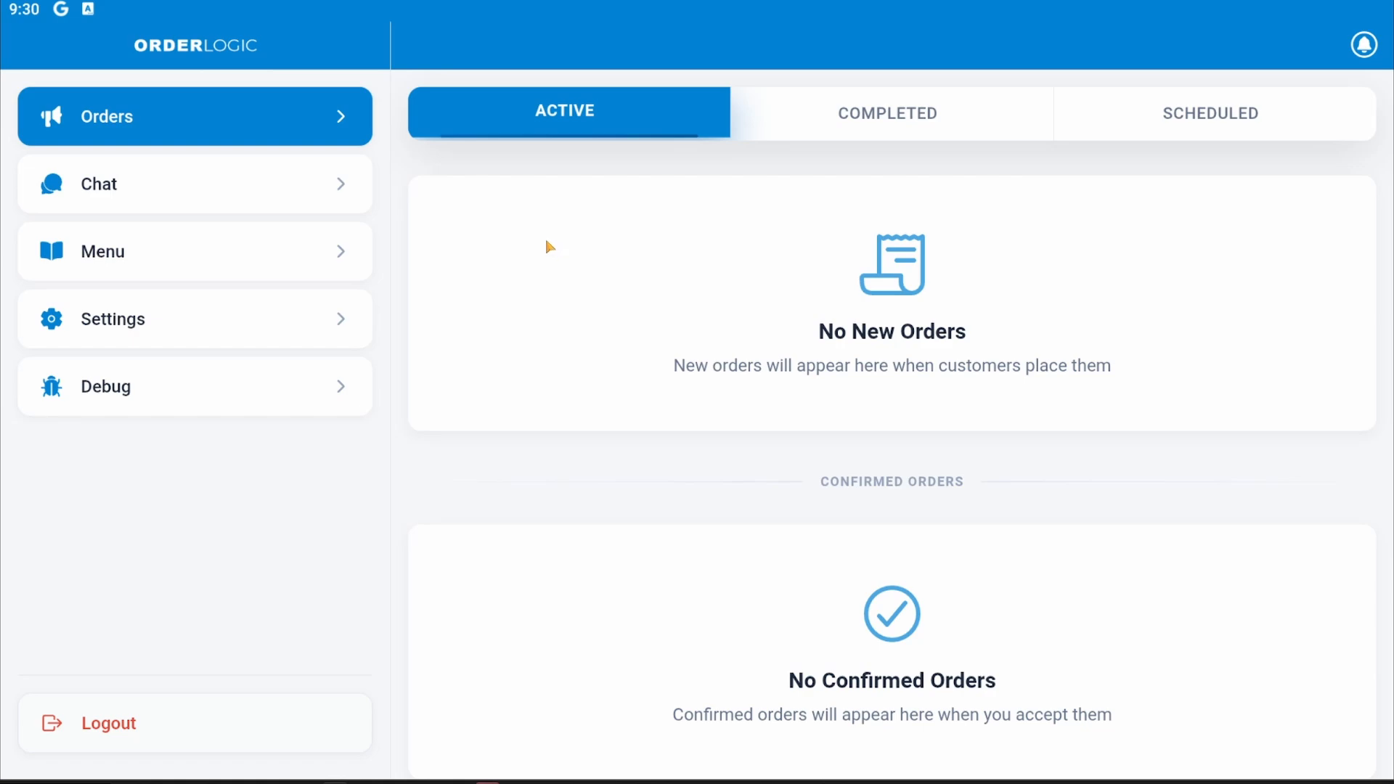
pyautogui.click(291, 181)
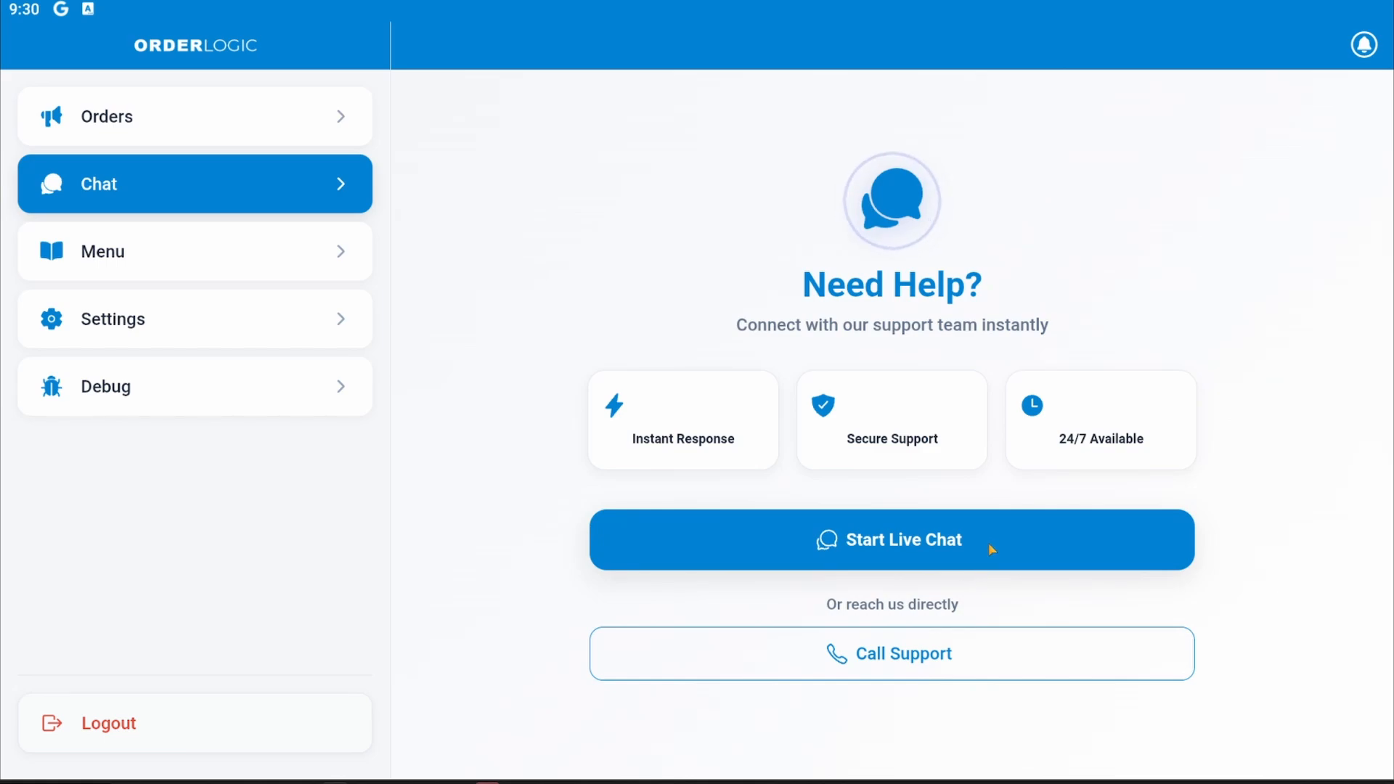
# Browse the menu items in the Brisket Special, Wednesday Wing Special and Catfish Special categories
pyautogui.click(272, 250)
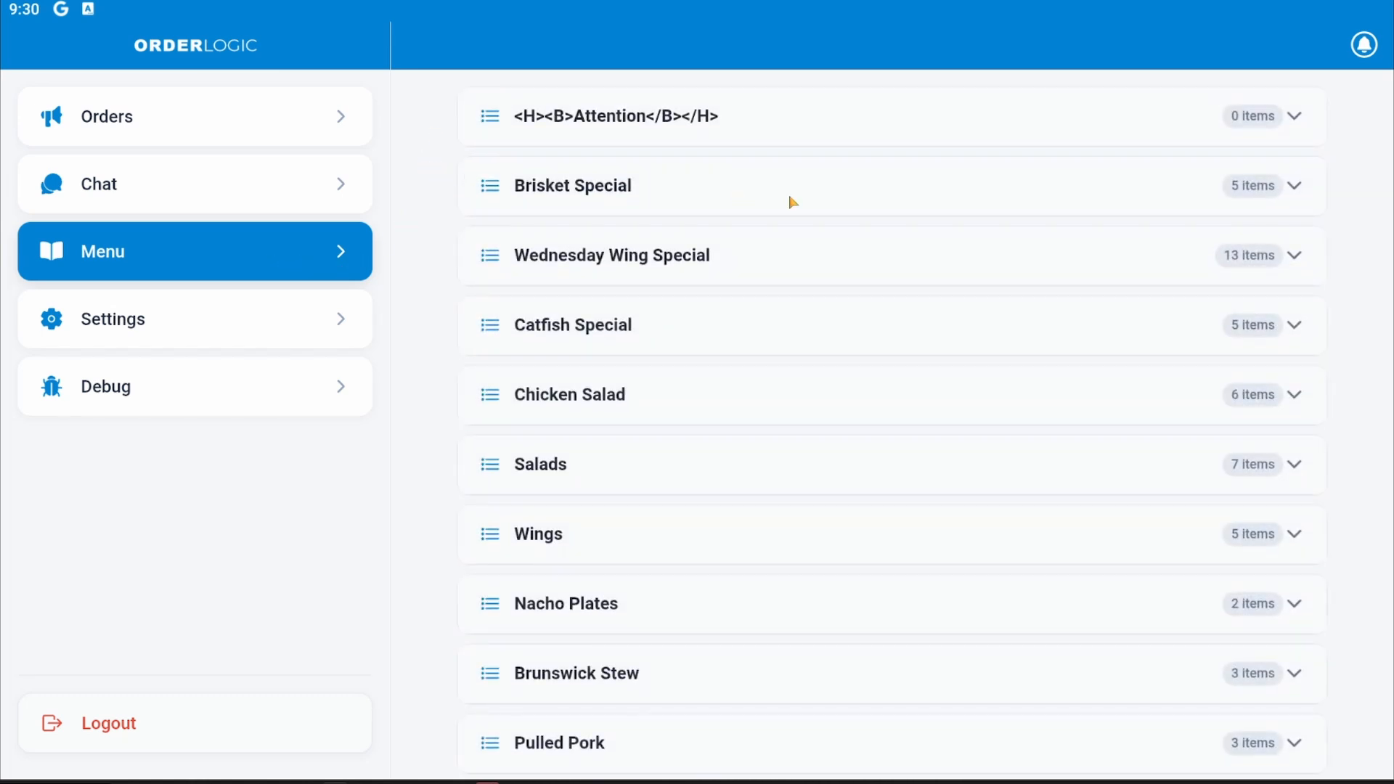
pyautogui.click(1297, 187)
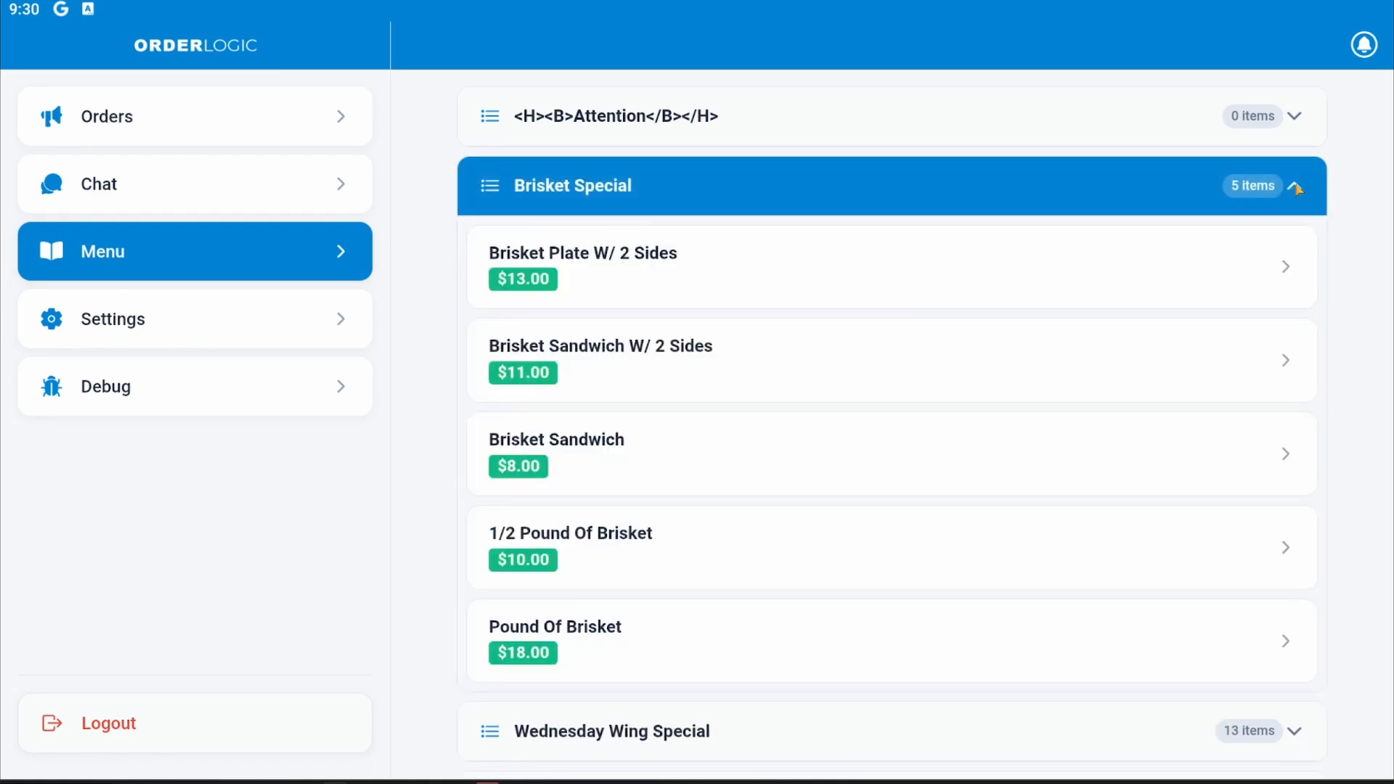
pyautogui.click(1297, 187)
pyautogui.click(1297, 258)
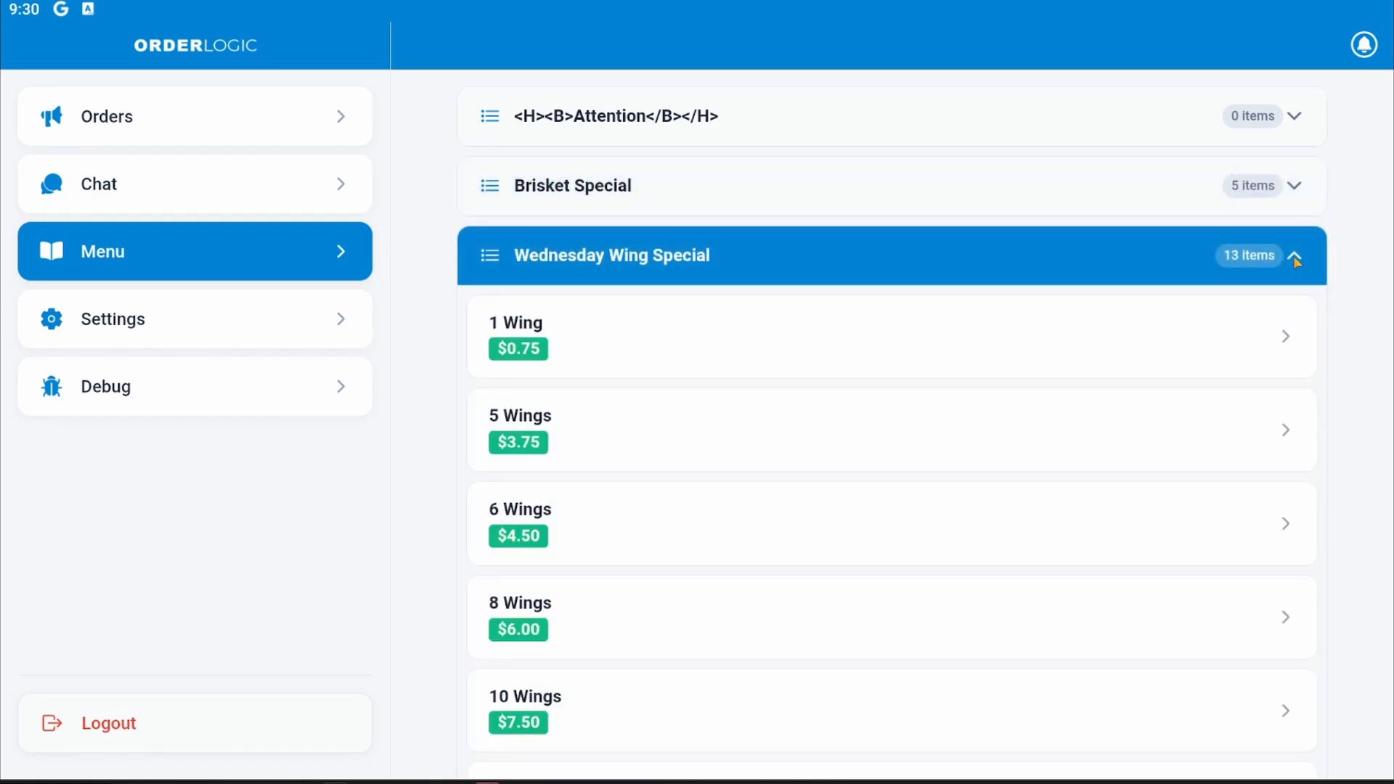
pyautogui.click(1295, 258)
pyautogui.click(1295, 328)
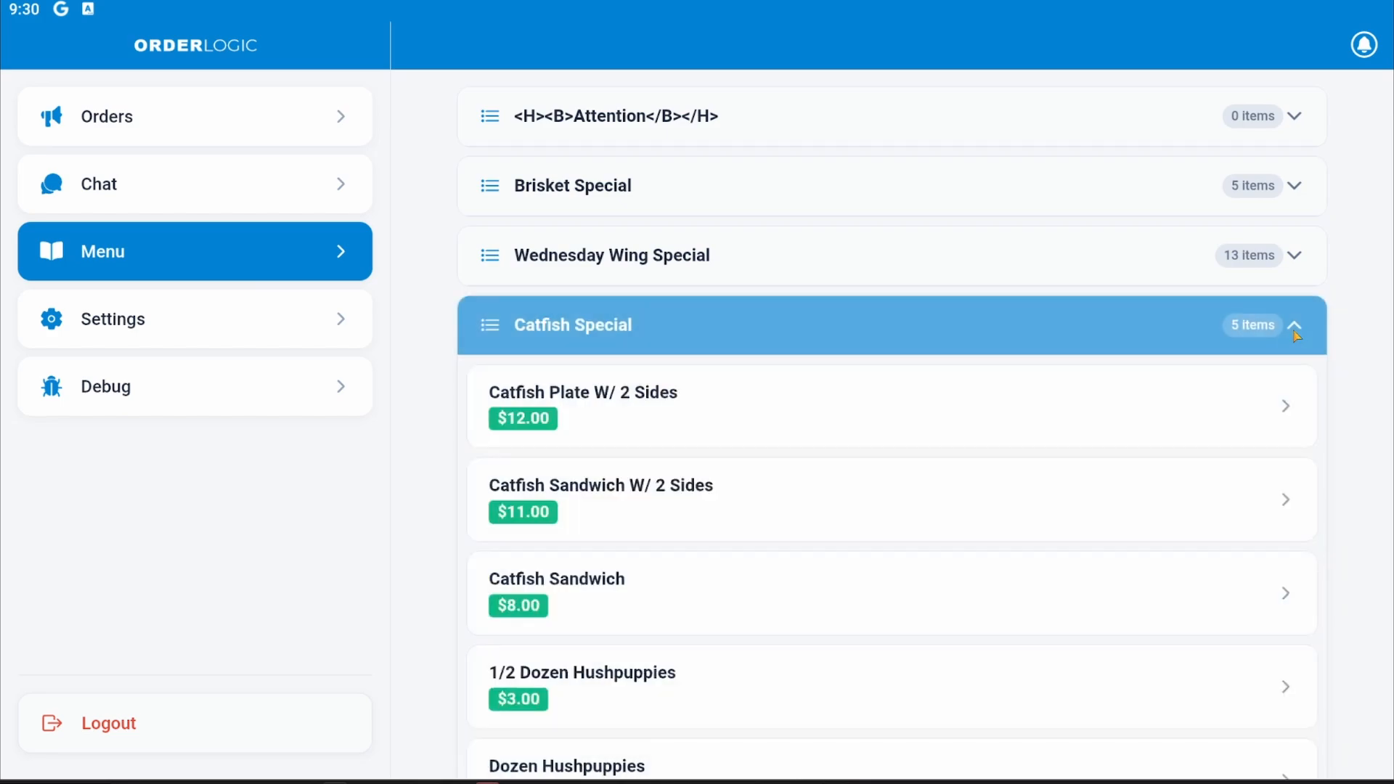
pyautogui.click(1294, 329)
# Hide the 5 Wings item in Wednesday Wing Special, with October 16, 2025 as its available date
pyautogui.click(1297, 258)
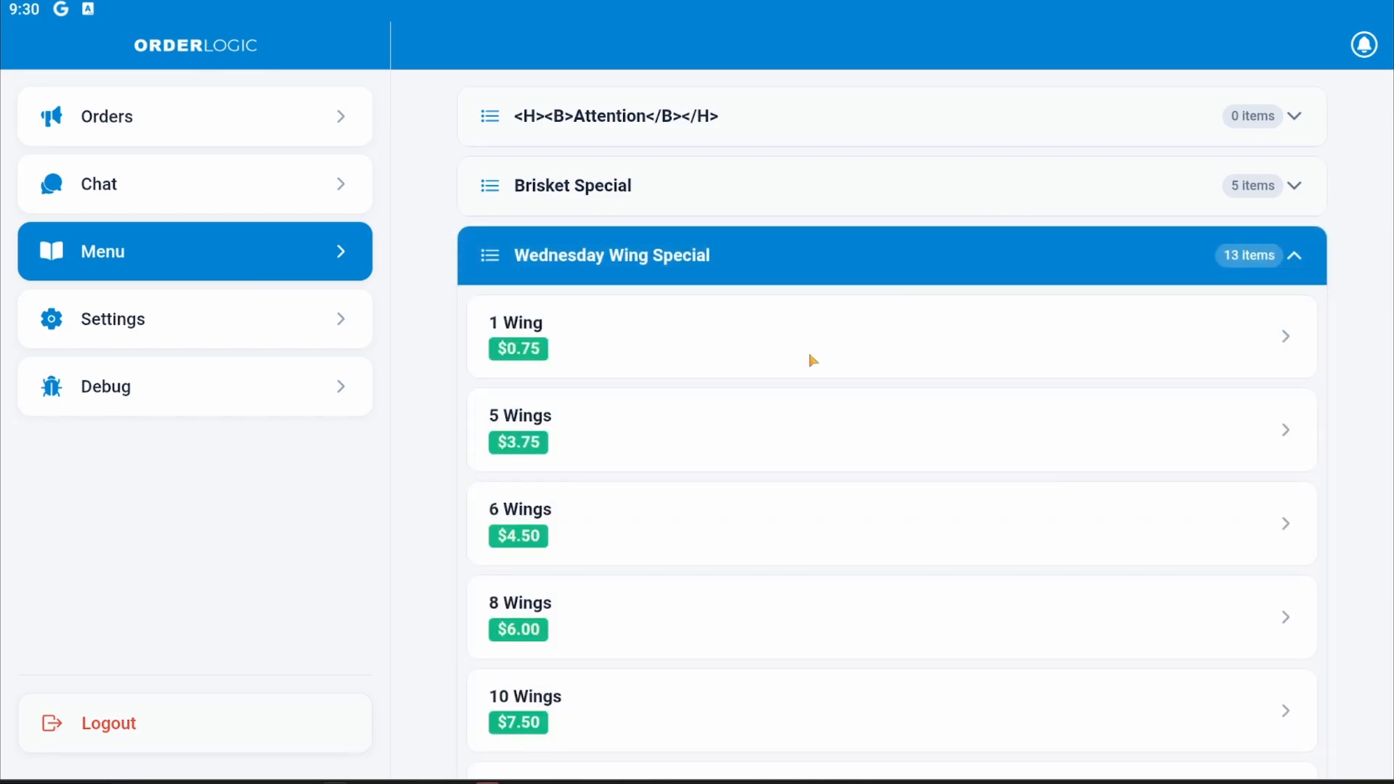
pyautogui.click(744, 447)
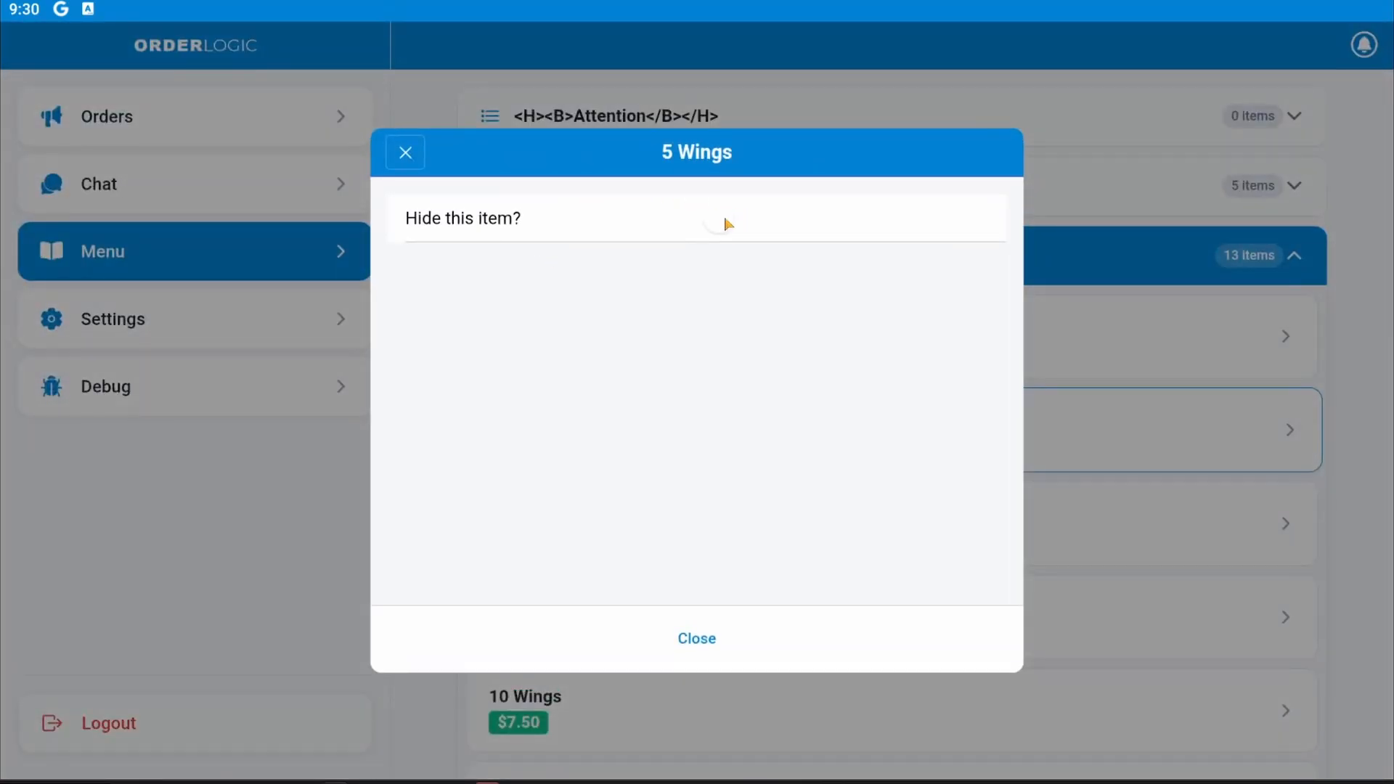
pyautogui.click(727, 220)
pyautogui.click(846, 440)
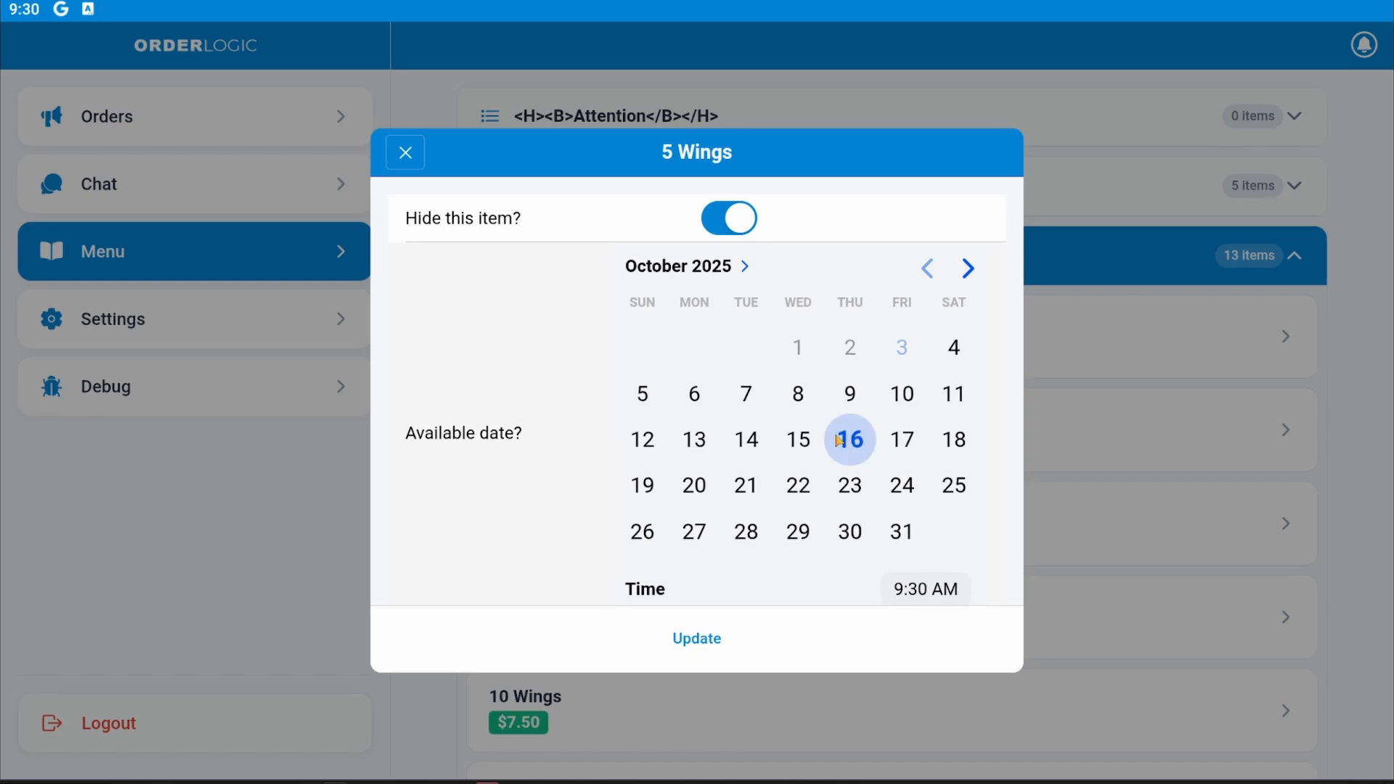
pyautogui.click(703, 641)
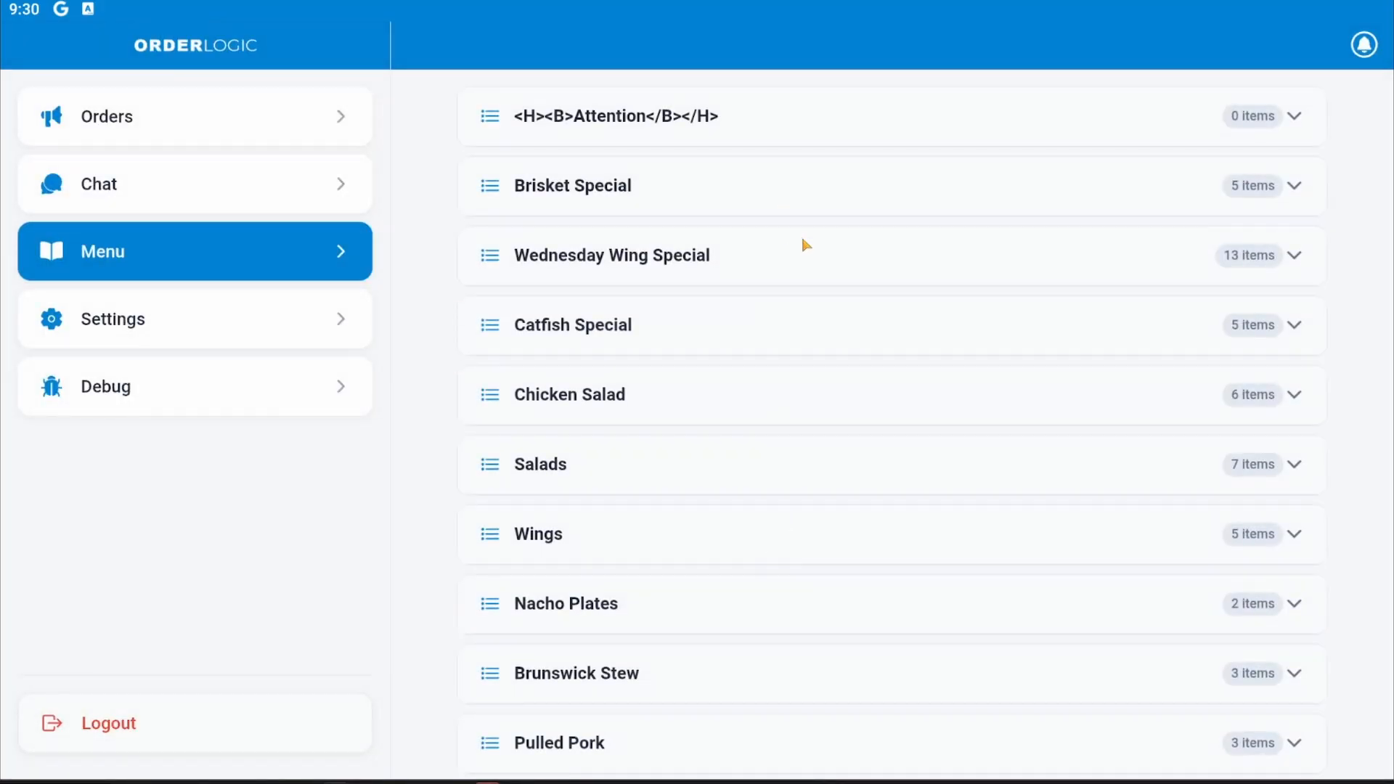
pyautogui.click(820, 255)
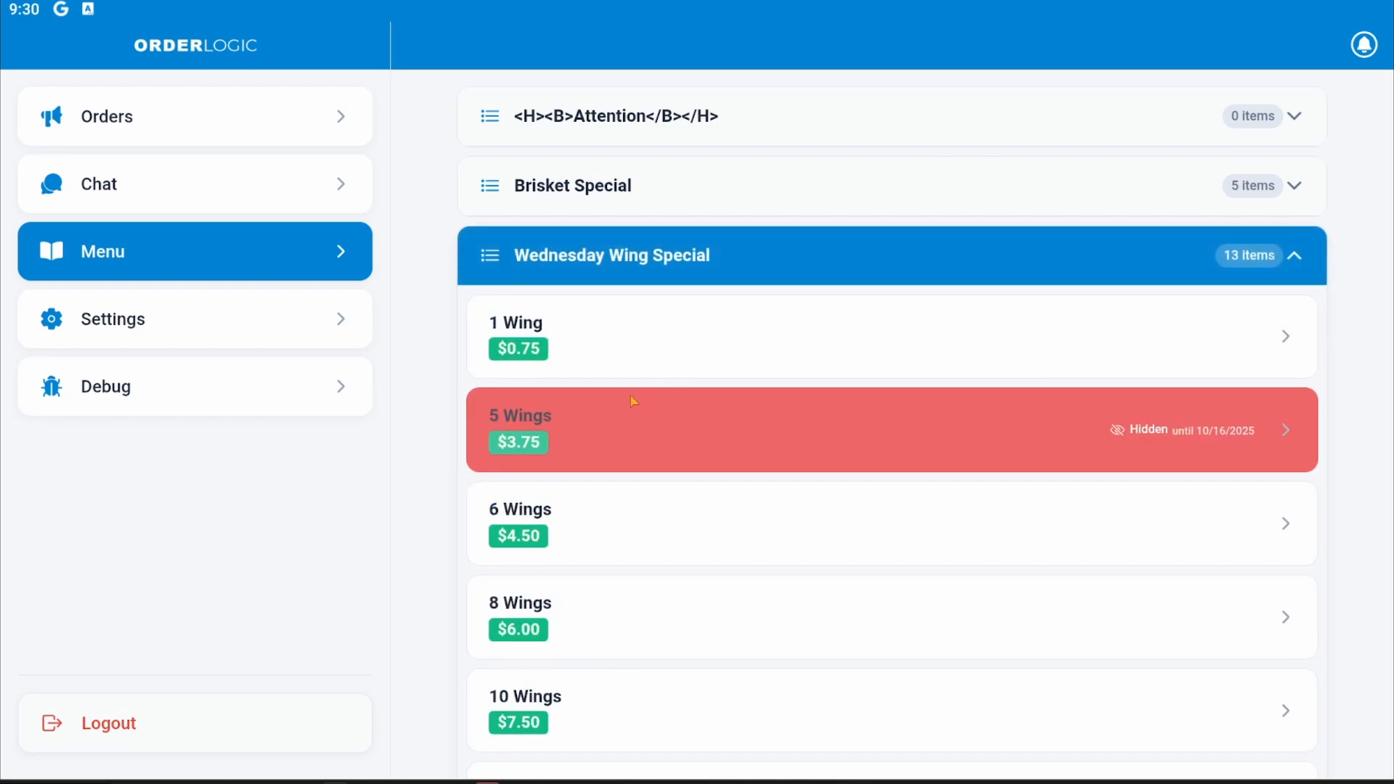
pyautogui.click(726, 258)
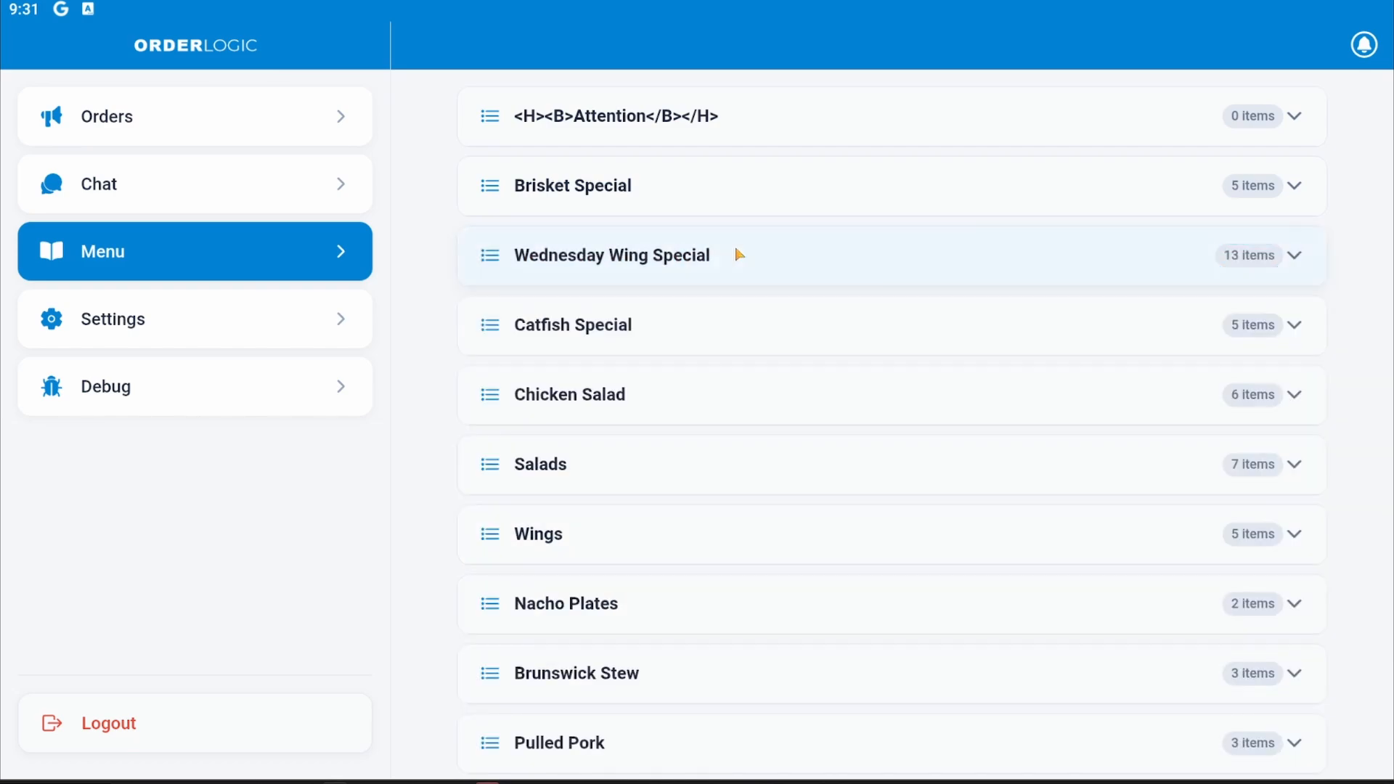
# Allow Bluetooth for the settings page, enable Dark Mode and check the orders page in the dark theme
pyautogui.click(283, 319)
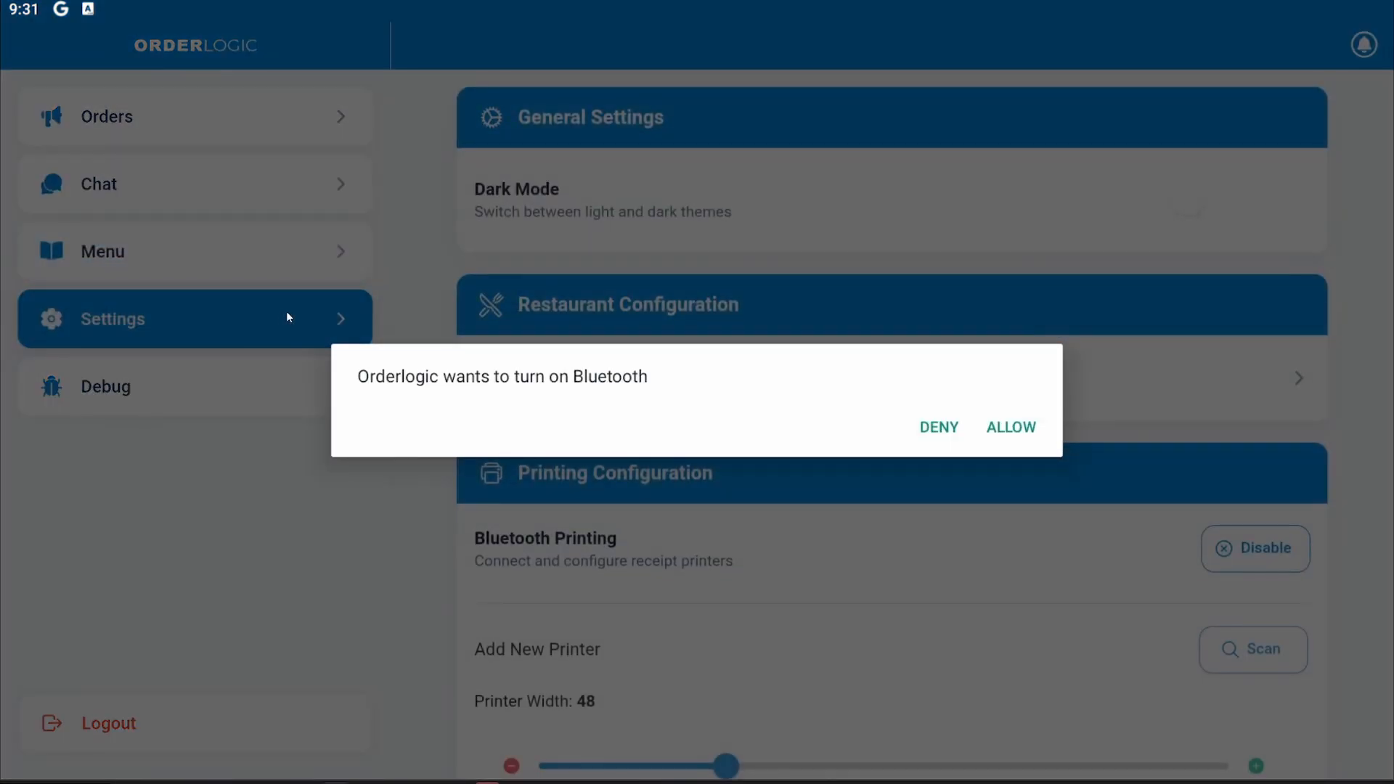
pyautogui.click(1030, 428)
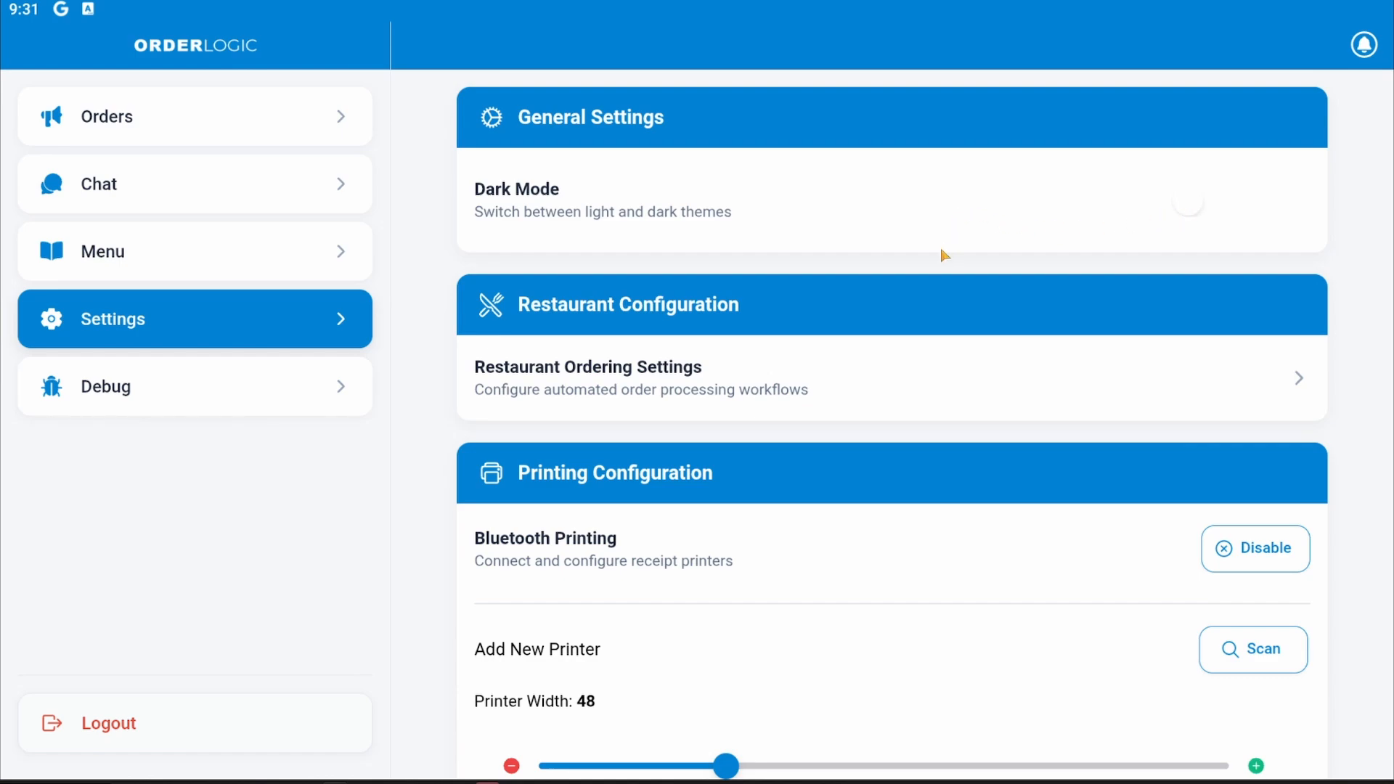
pyautogui.click(1183, 209)
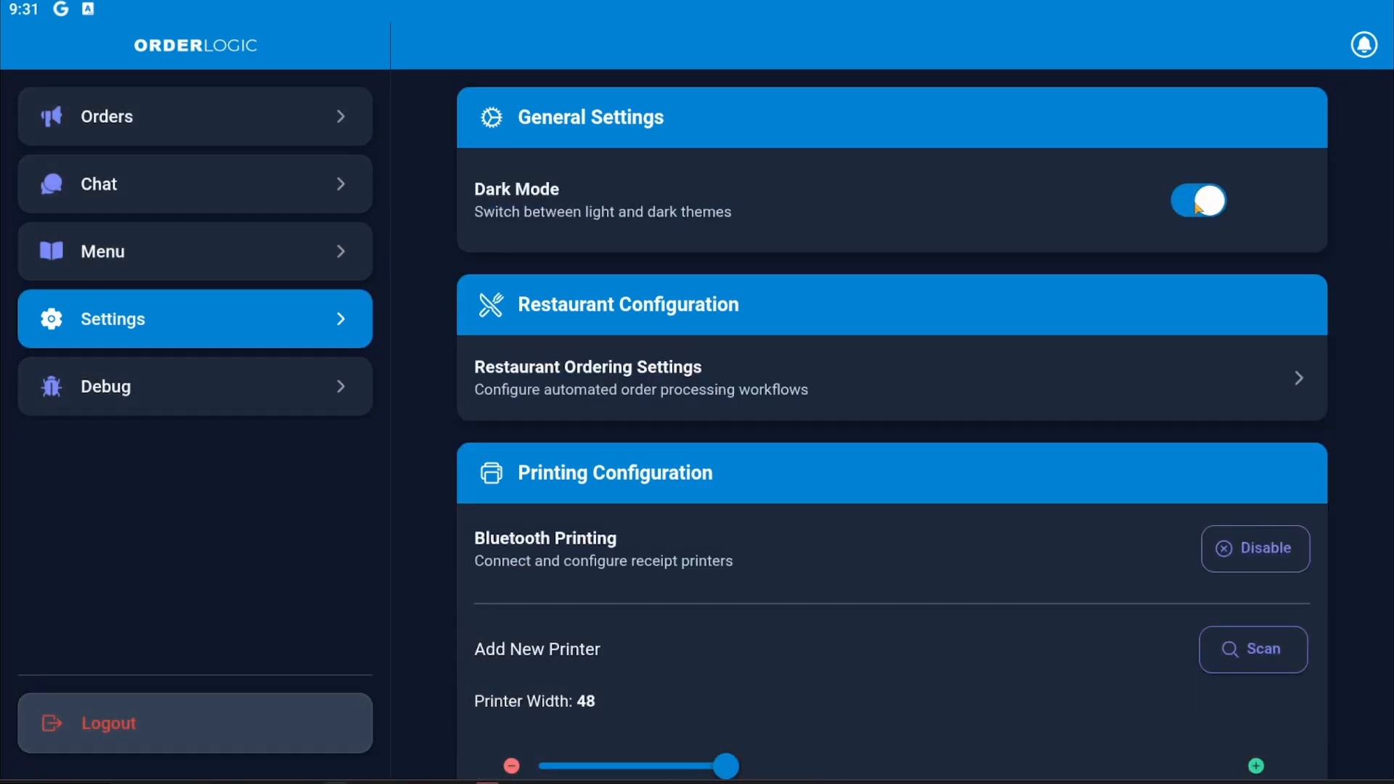
pyautogui.click(1197, 207)
pyautogui.click(1197, 207)
pyautogui.click(86, 105)
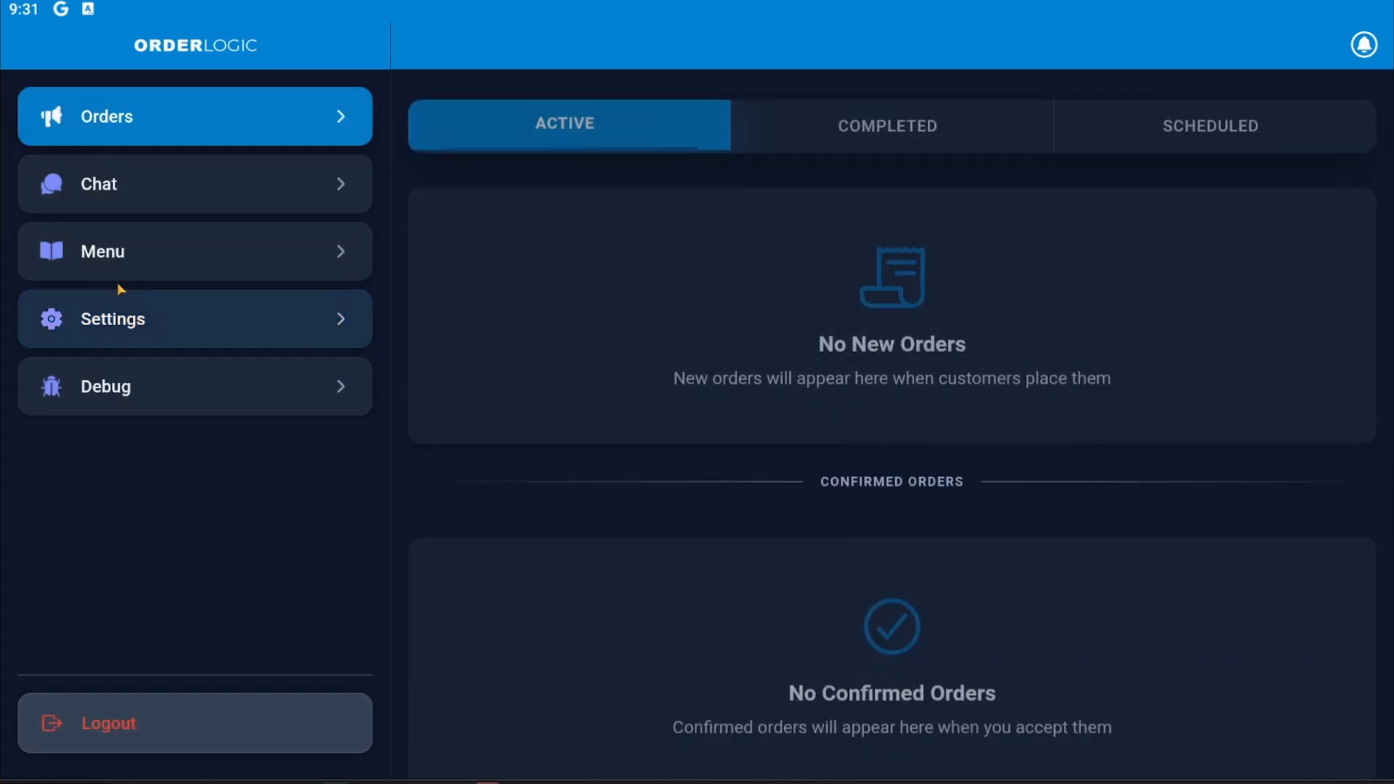
# Return to the settings, allow Bluetooth again and open the Restaurant Ordering Settings
pyautogui.click(126, 319)
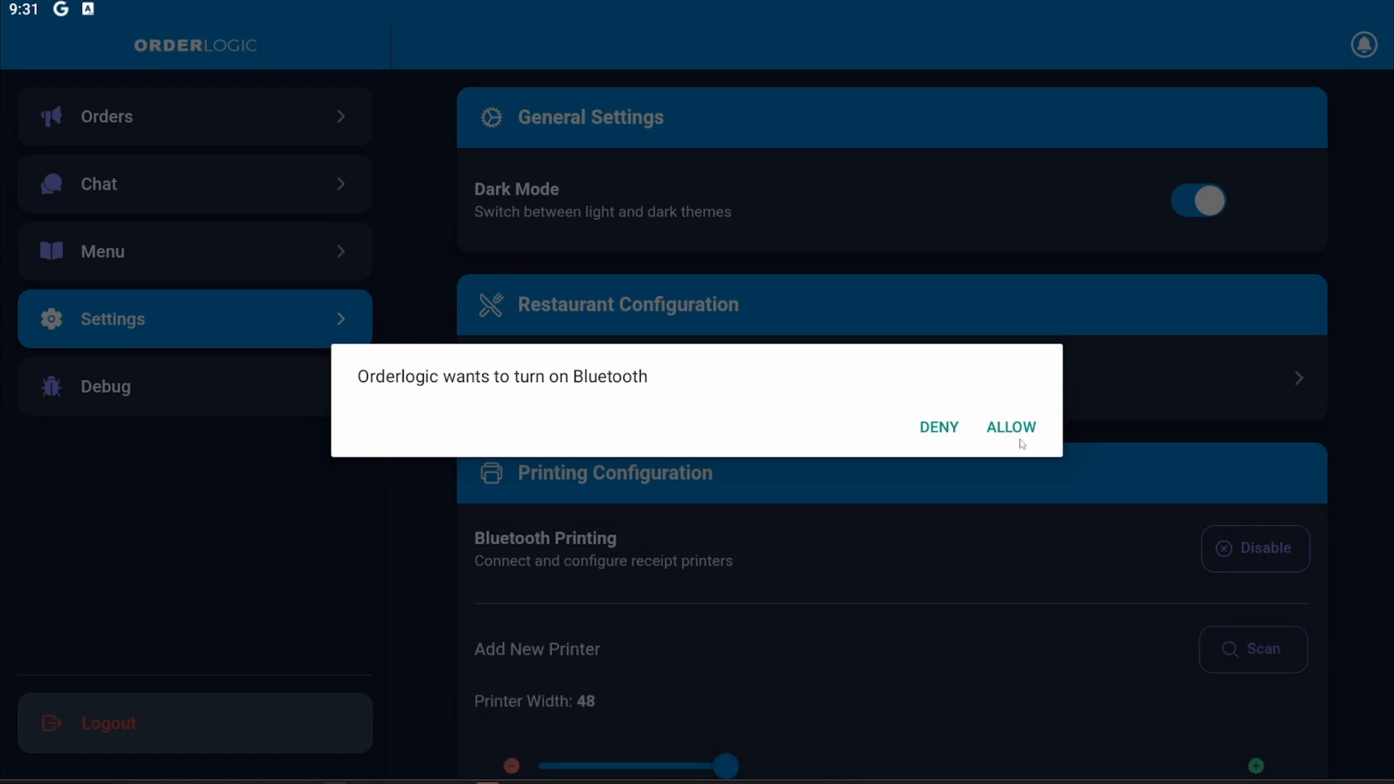
pyautogui.click(1017, 430)
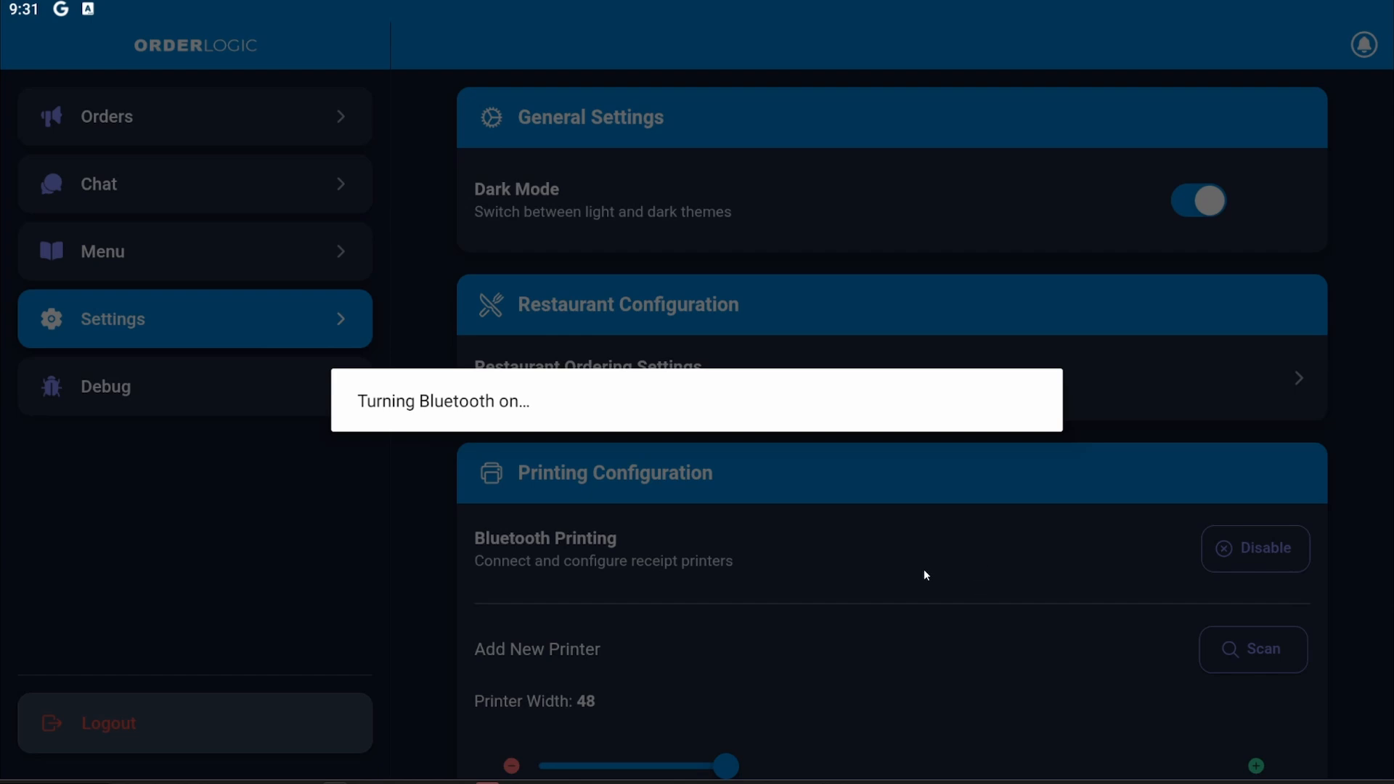
pyautogui.scroll(-1, 920, 537)
pyautogui.scroll(-1, 926, 530)
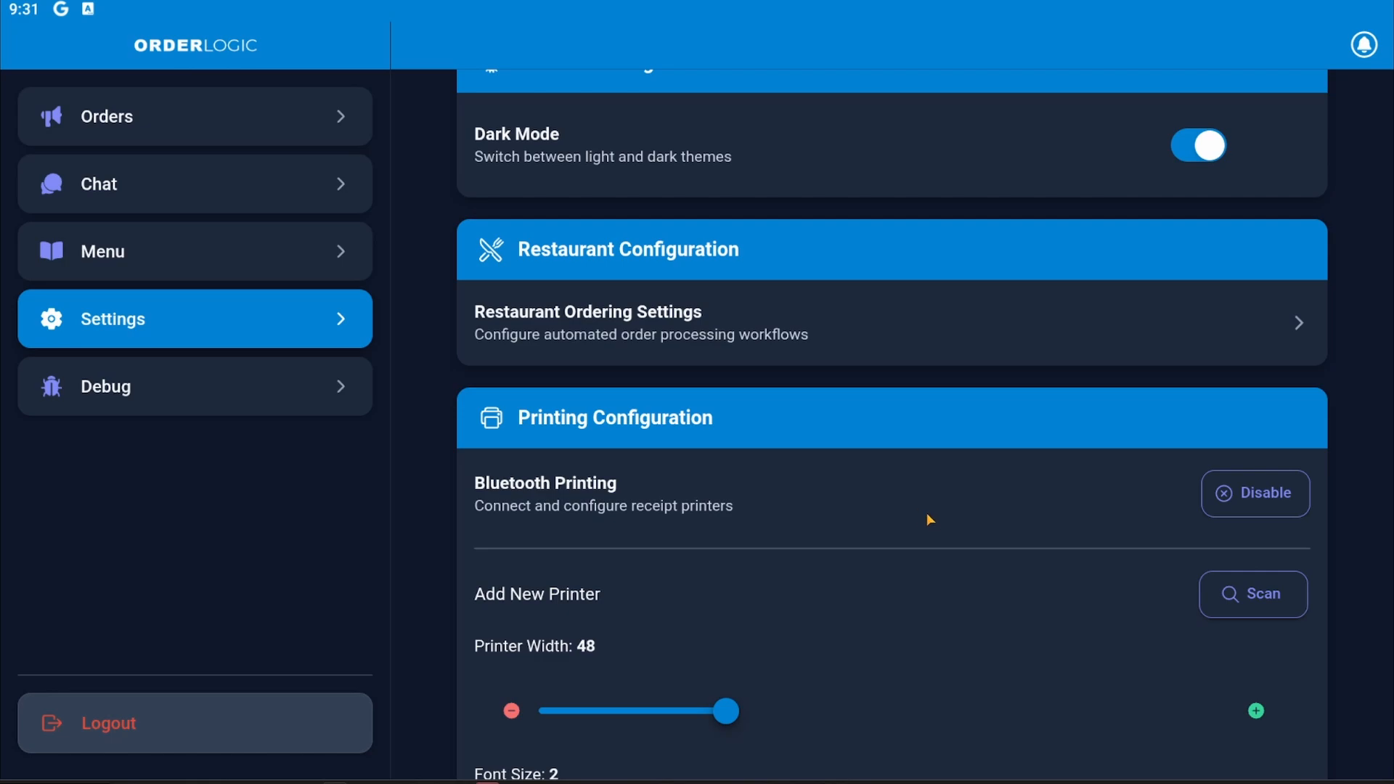
pyautogui.scroll(-3, 927, 513)
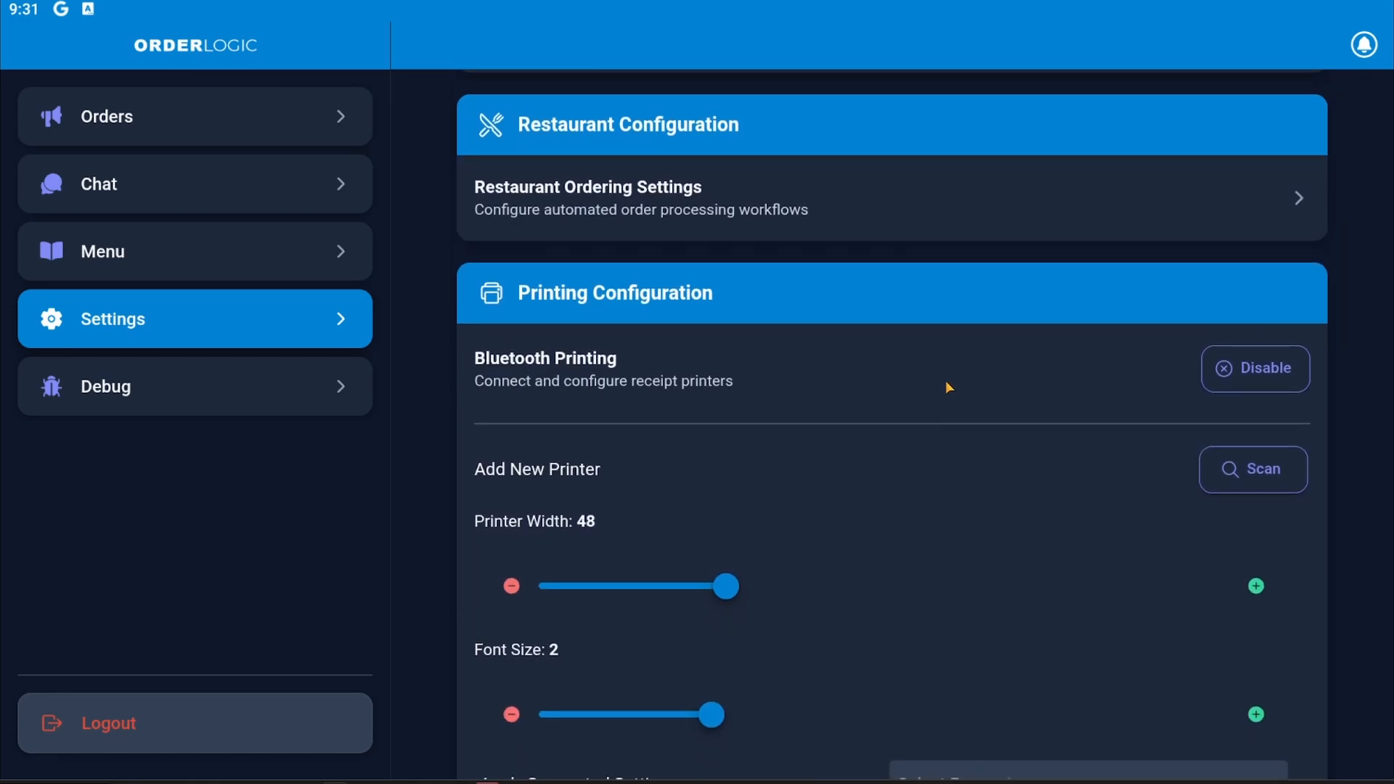
pyautogui.click(1061, 195)
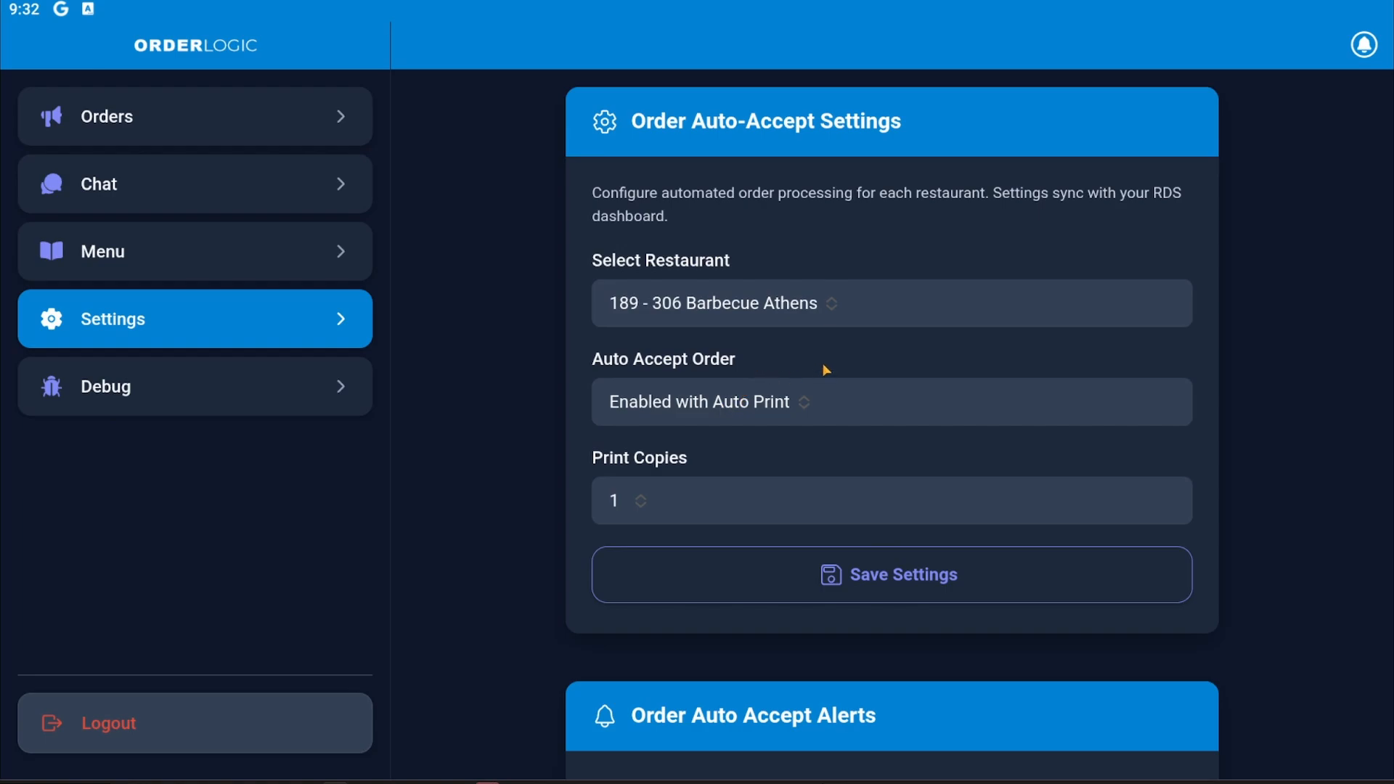
# Try Disabled and Enabled for Auto Accept Order, and set it back to Enabled with Auto Print
pyautogui.scroll(-1, 806, 350)
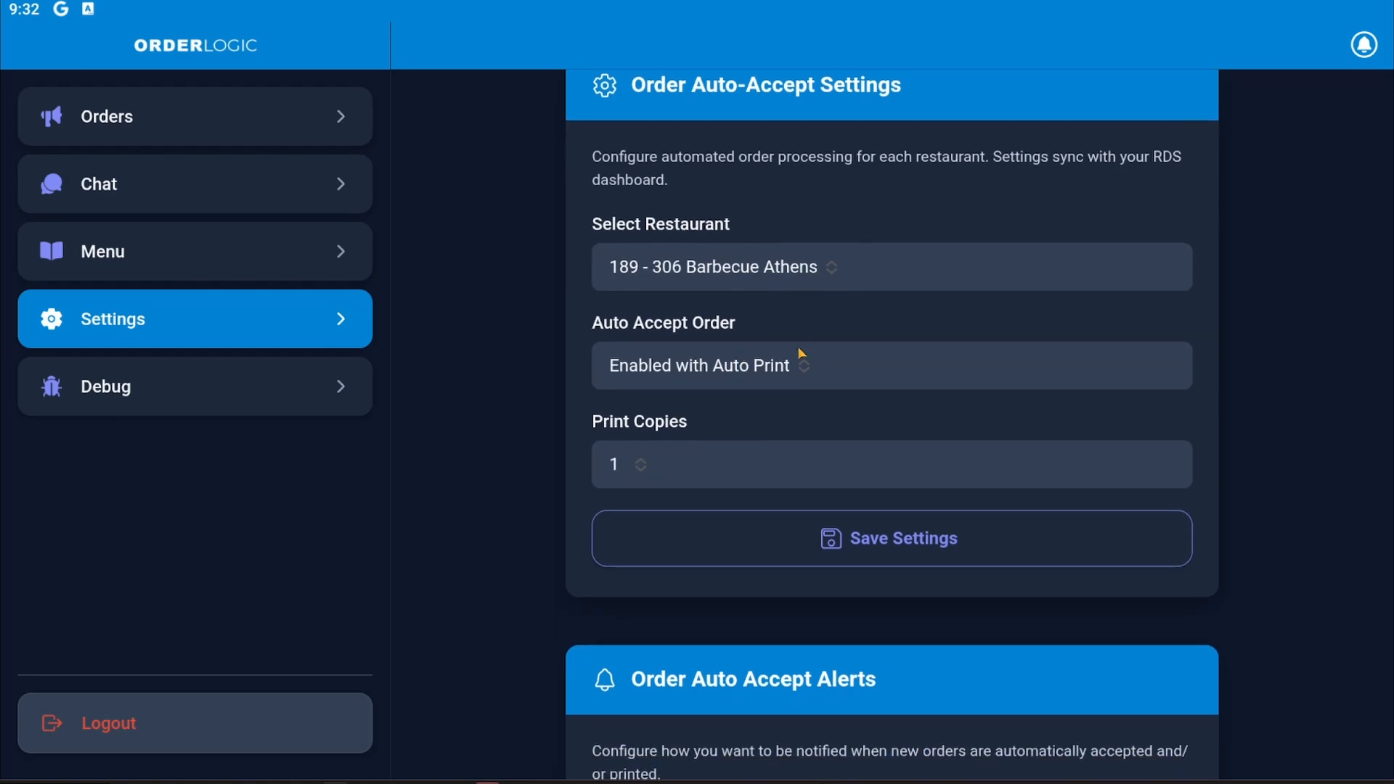
pyautogui.click(796, 367)
pyautogui.click(739, 425)
pyautogui.click(735, 381)
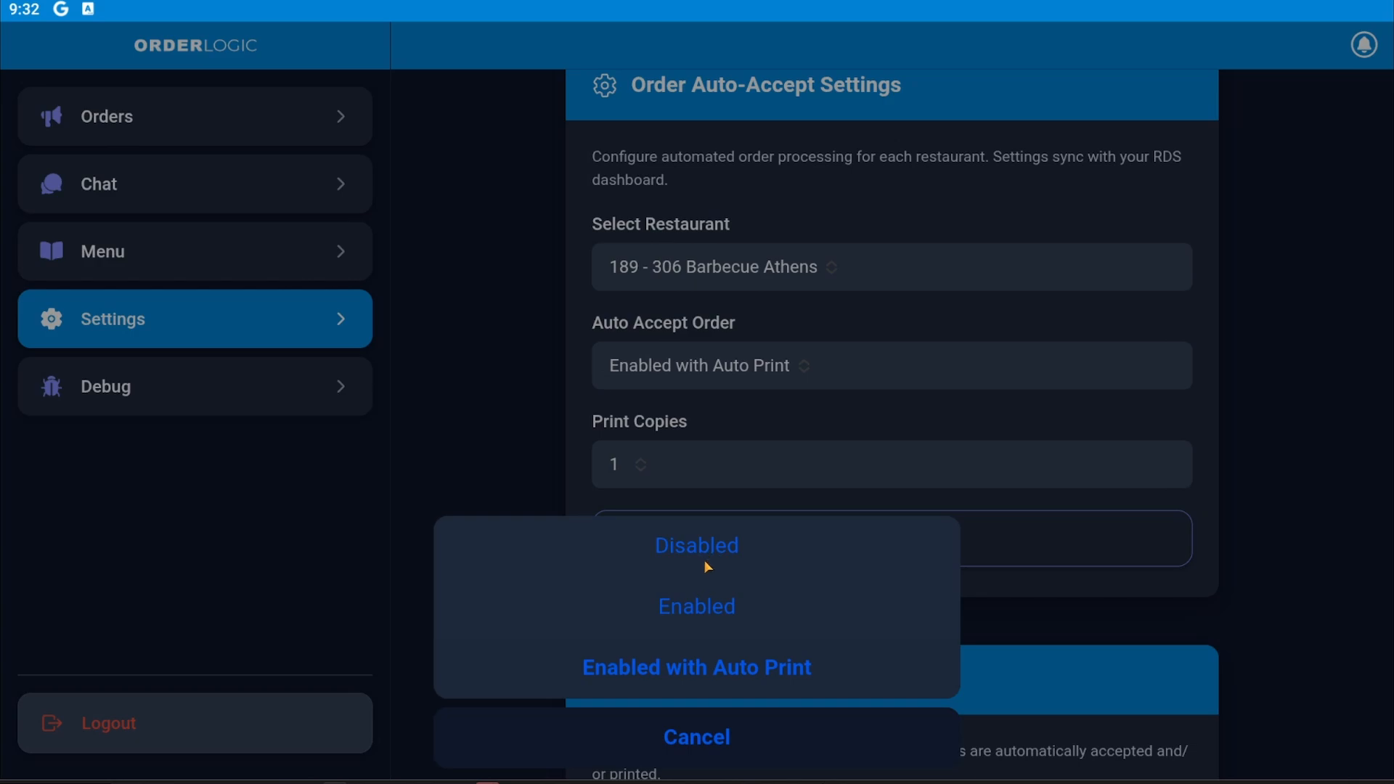
pyautogui.click(707, 556)
pyautogui.click(731, 367)
pyautogui.click(696, 580)
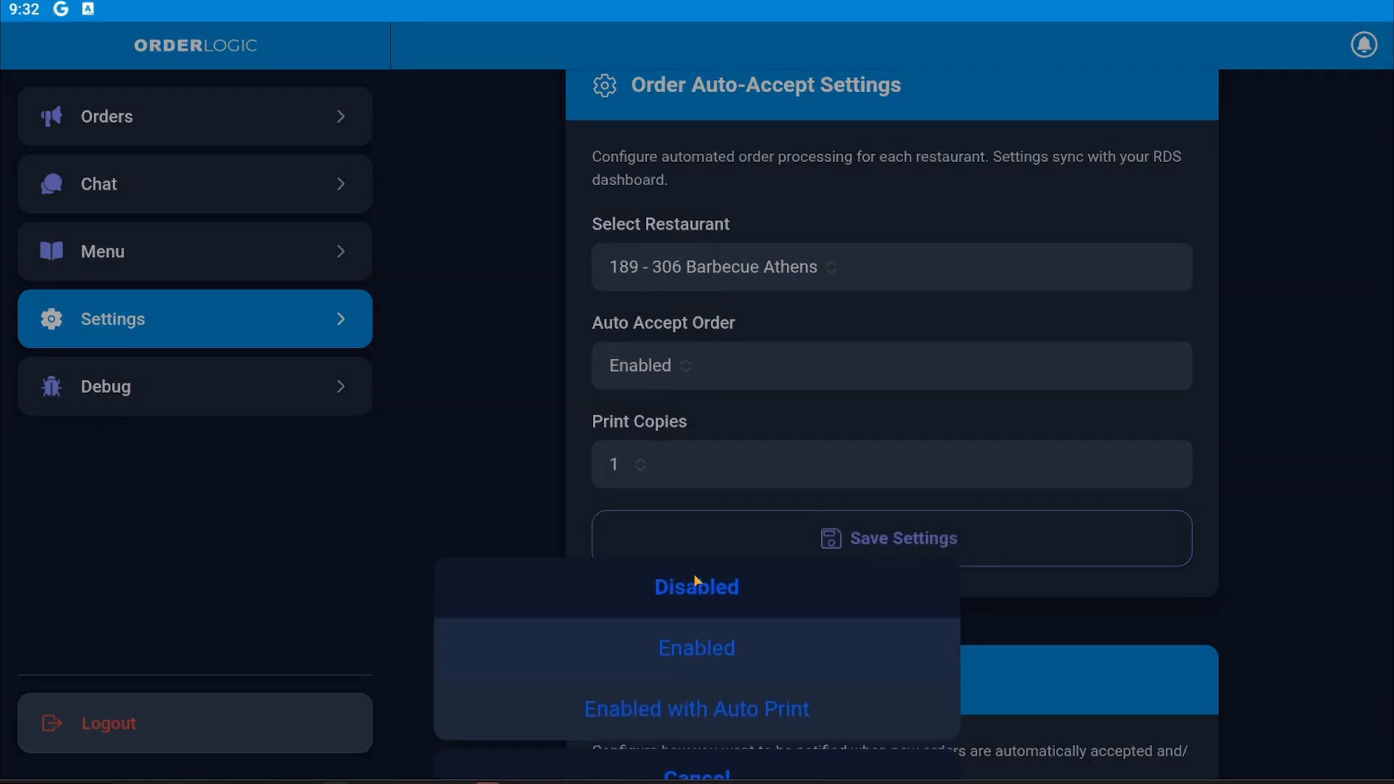
pyautogui.click(691, 370)
pyautogui.click(795, 671)
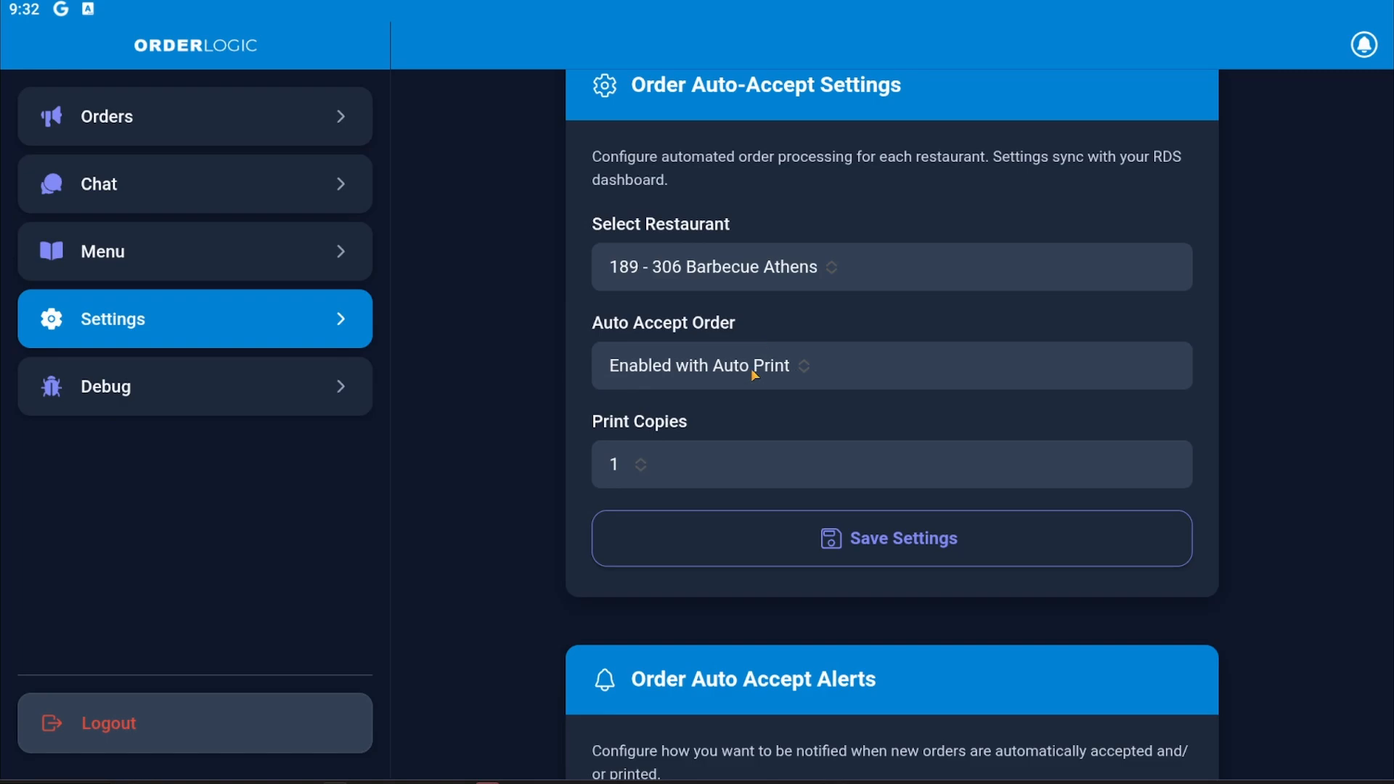
# Set Print Copies to 3 in the order auto-accept settings
pyautogui.click(668, 454)
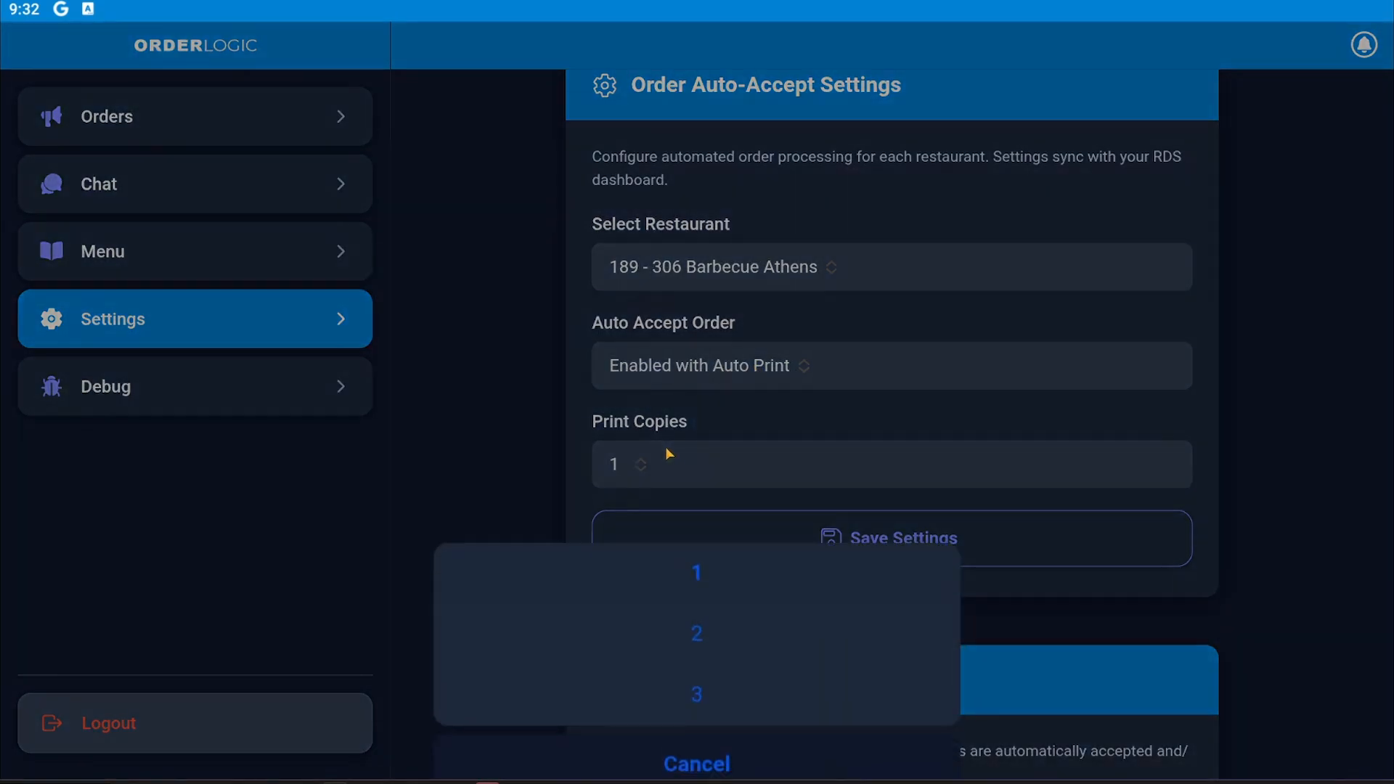
pyautogui.click(724, 472)
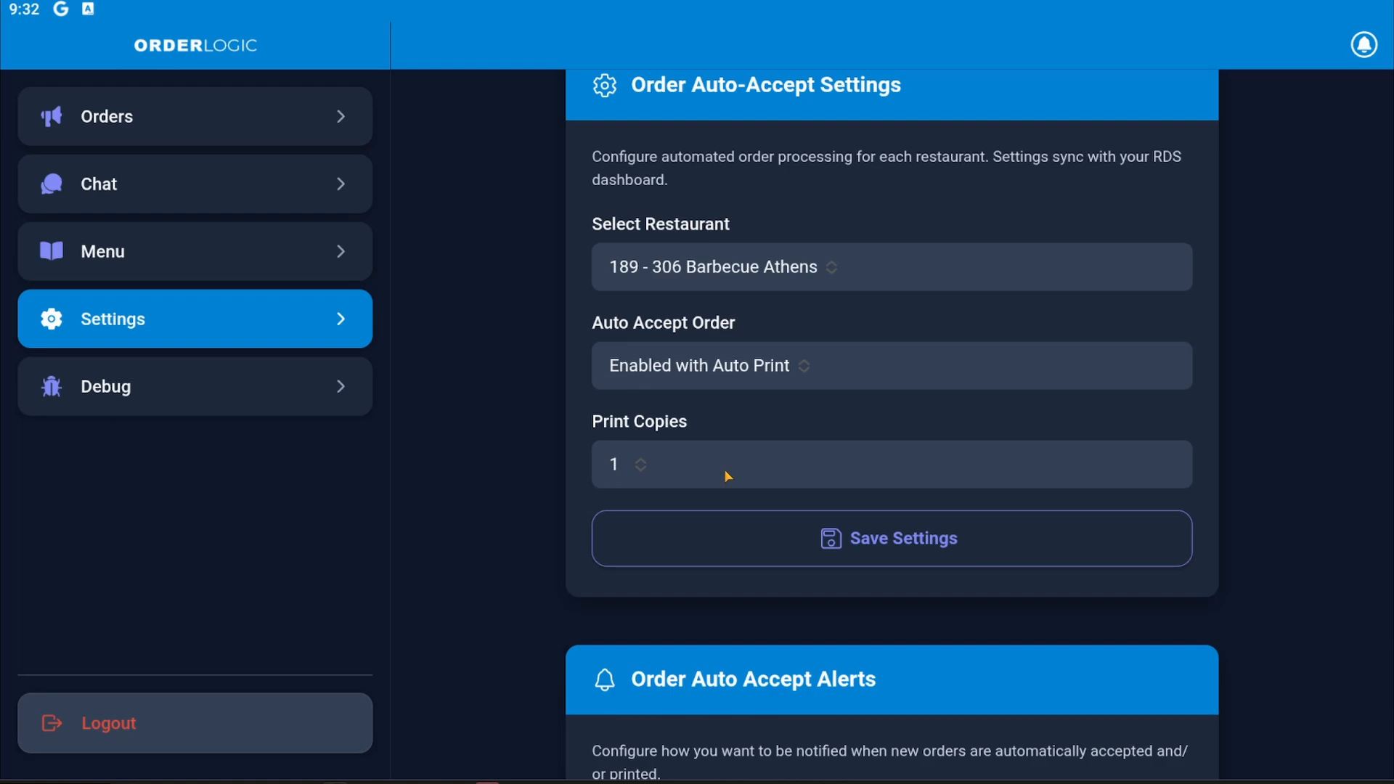
pyautogui.click(726, 473)
pyautogui.click(695, 667)
# Turn on the sound, flicker, flash and vibration options for order auto-accept alerts
pyautogui.moveTo(537, 612); pyautogui.dragTo(547, 89)
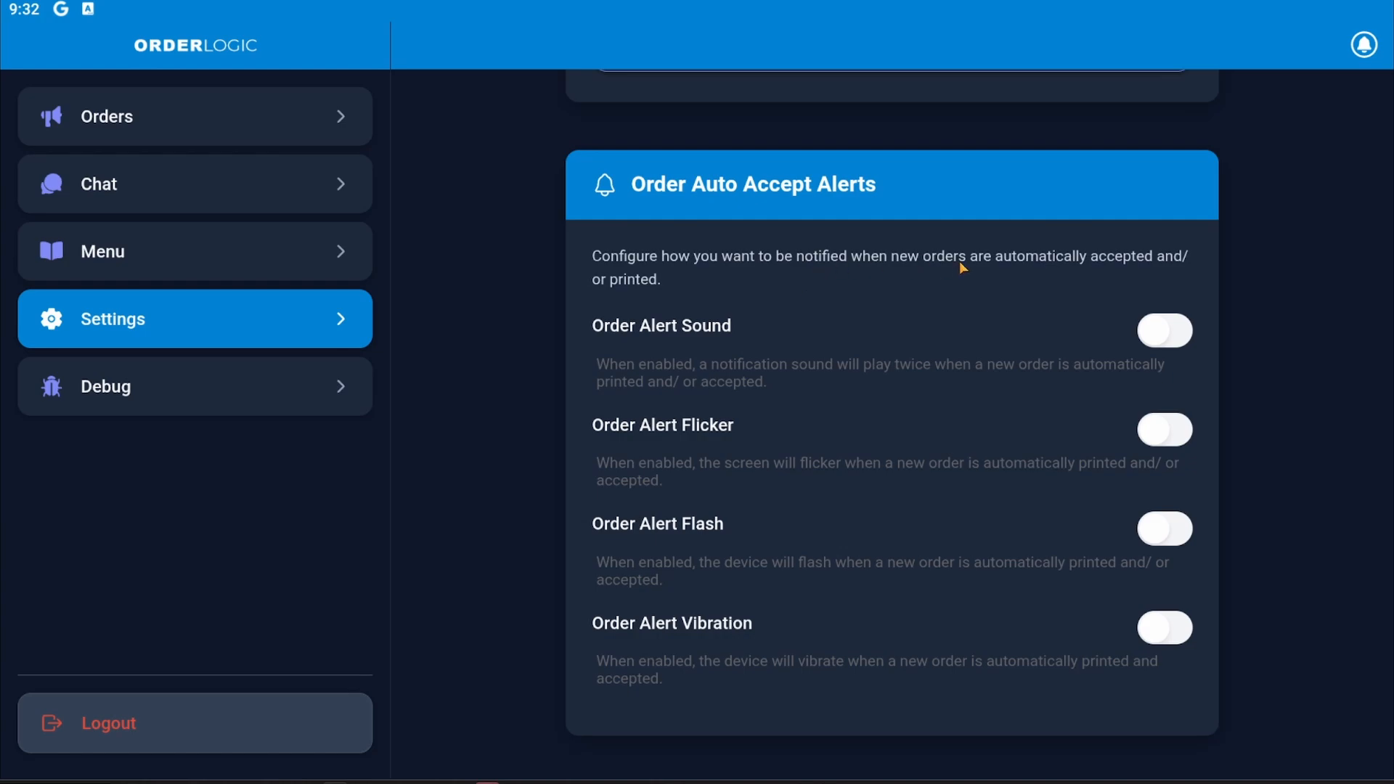
pyautogui.click(1181, 336)
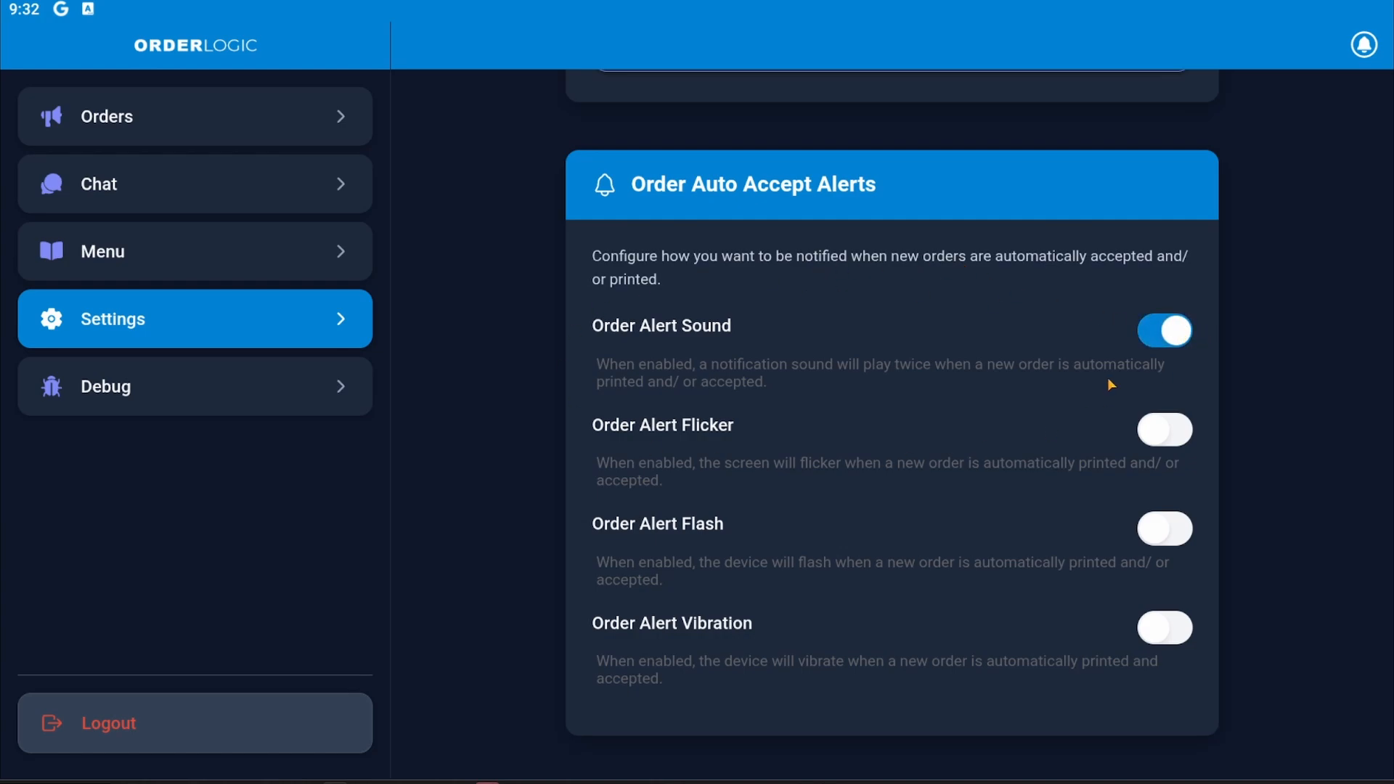
pyautogui.click(1159, 432)
pyautogui.click(1153, 527)
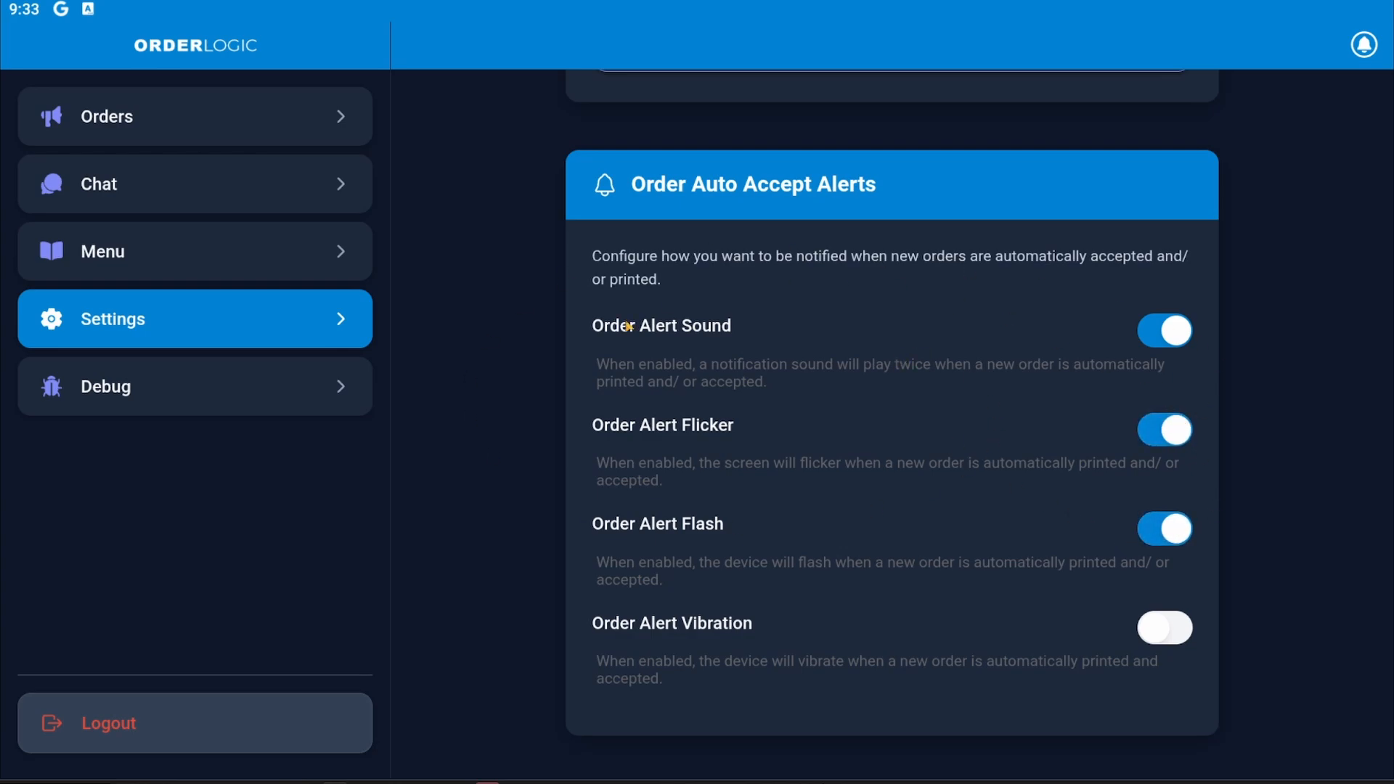
pyautogui.click(1177, 631)
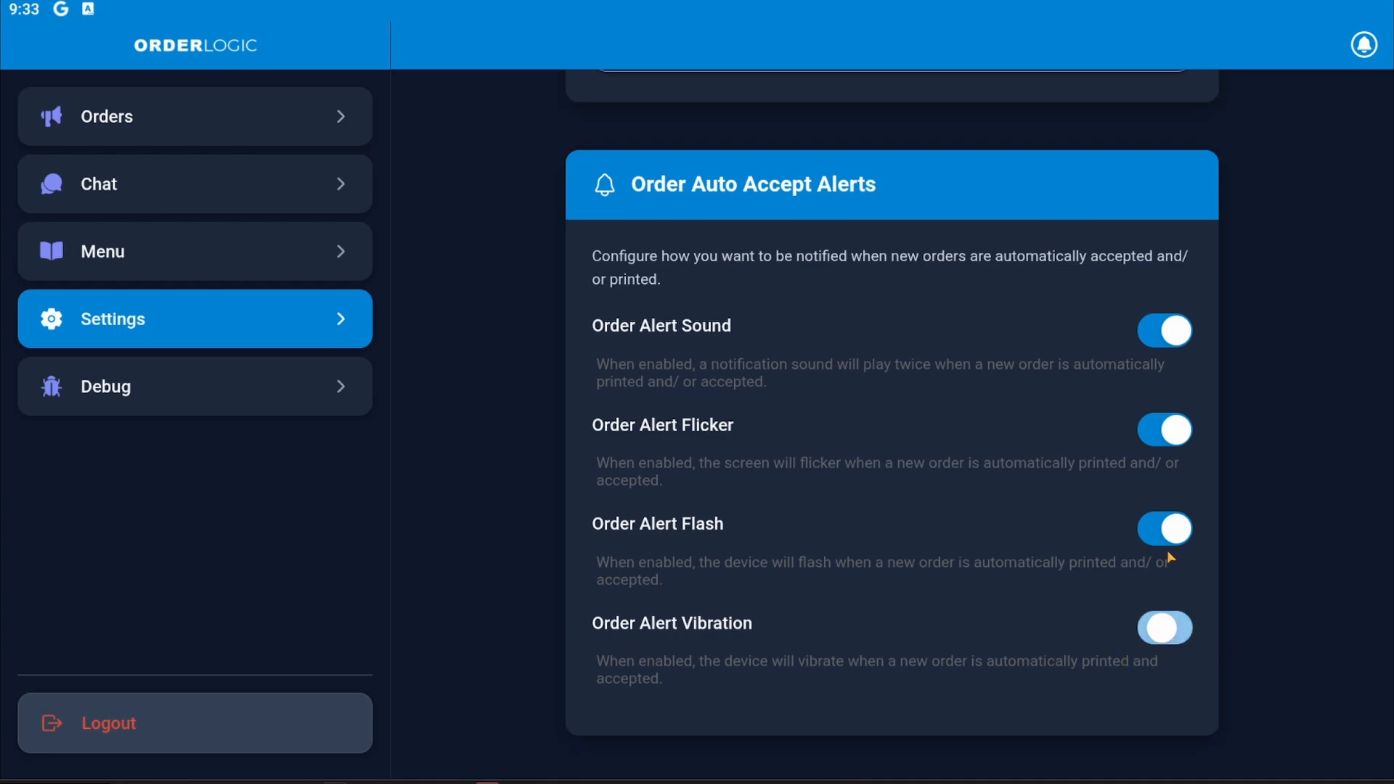
# Turn the order auto-accept alert options back off and return to the auto-accept settings
pyautogui.click(1168, 530)
pyautogui.click(1168, 431)
pyautogui.click(1168, 332)
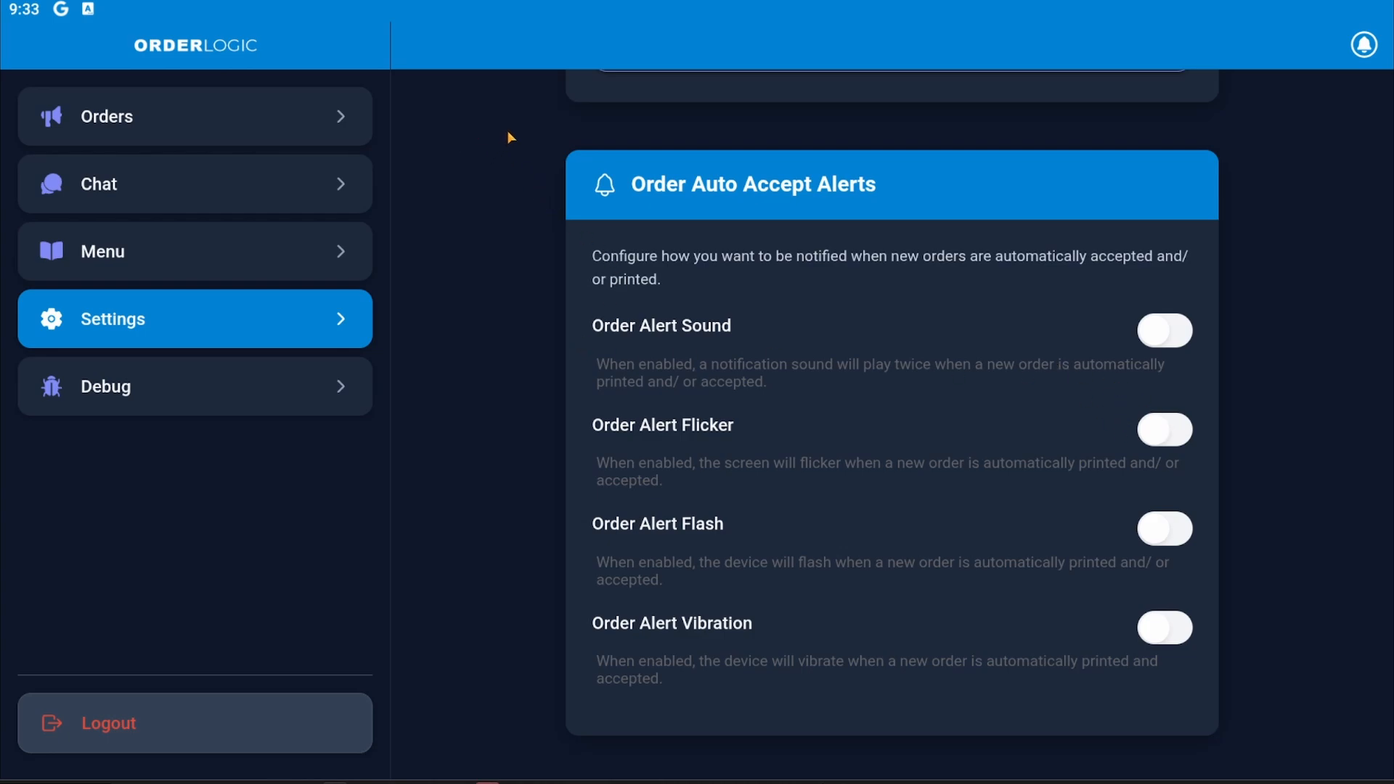
pyautogui.moveTo(512, 138); pyautogui.dragTo(569, 690)
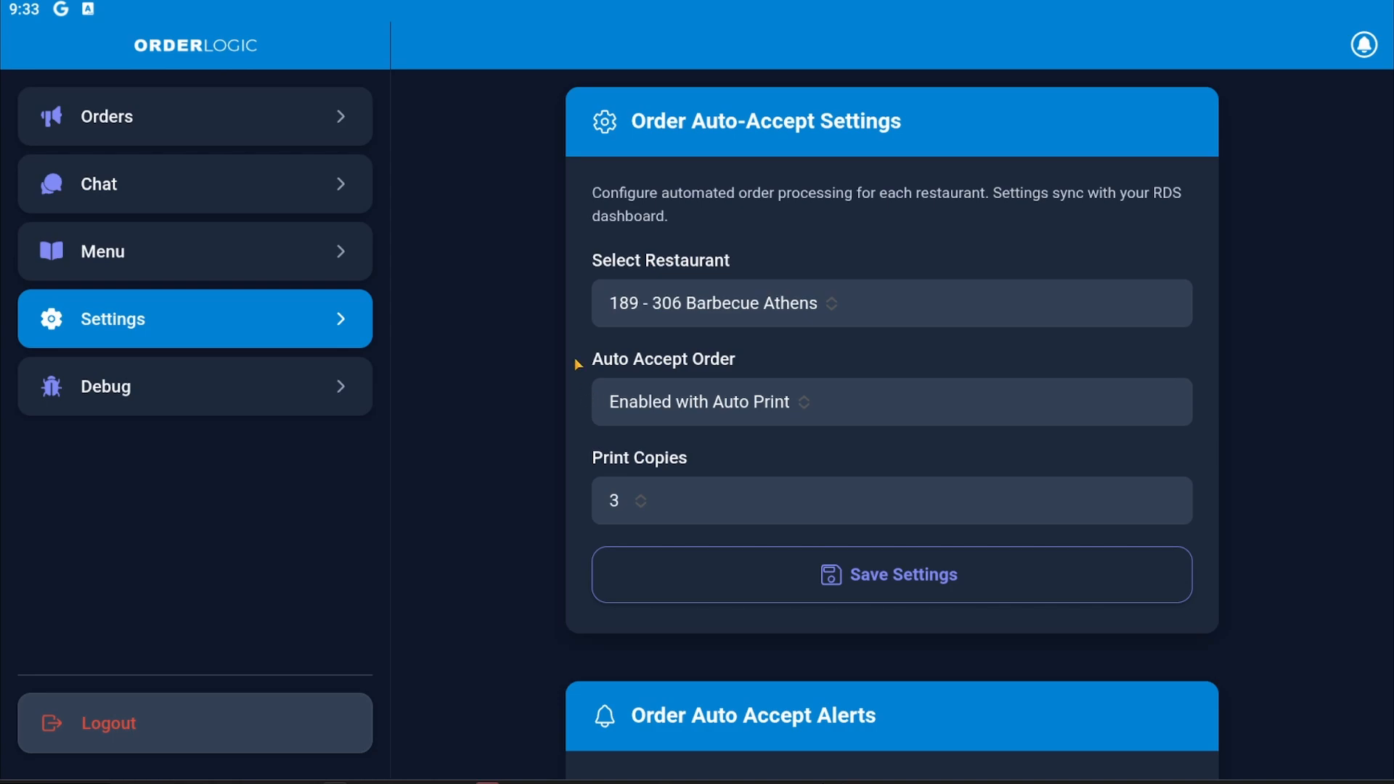
# Return to the main settings page and review the Bluetooth printing options under Printing Configuration
pyautogui.click(220, 327)
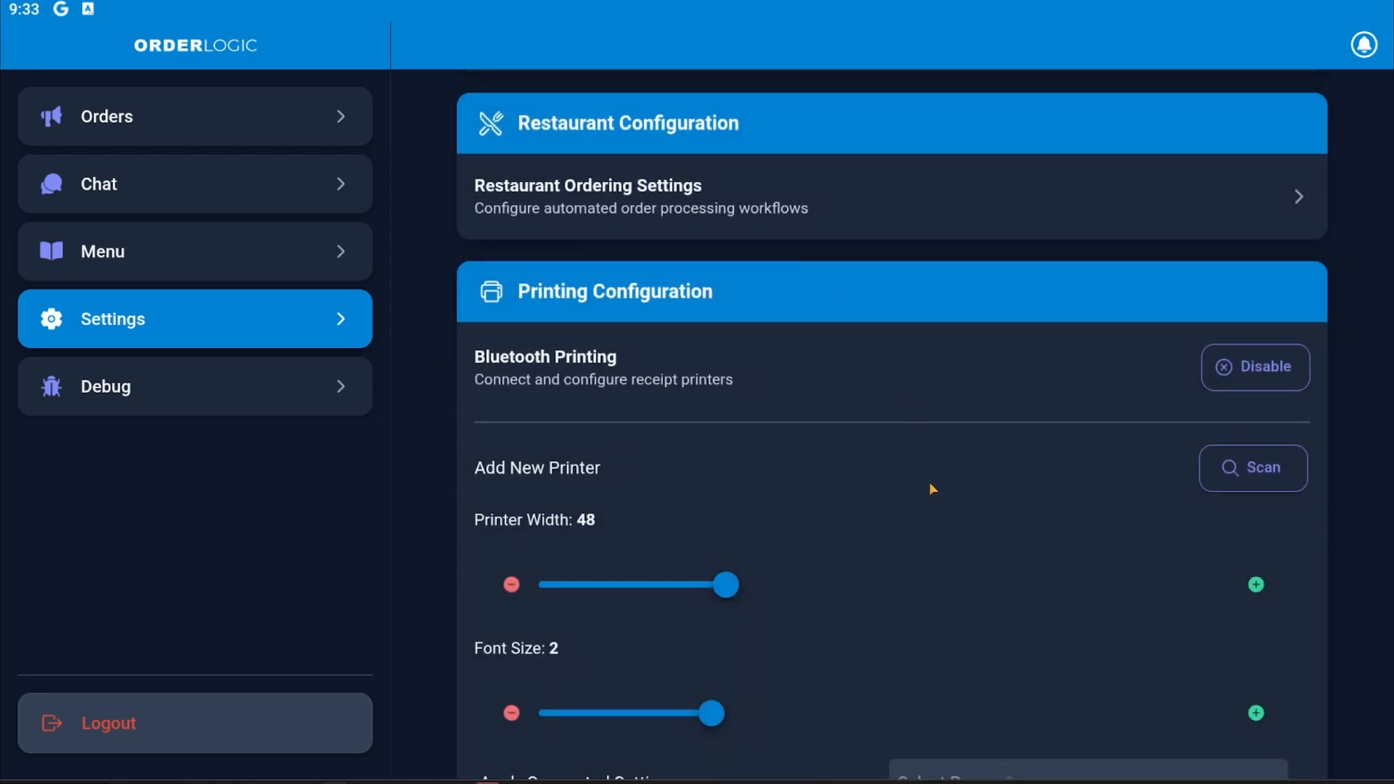
pyautogui.moveTo(956, 643); pyautogui.dragTo(945, 473)
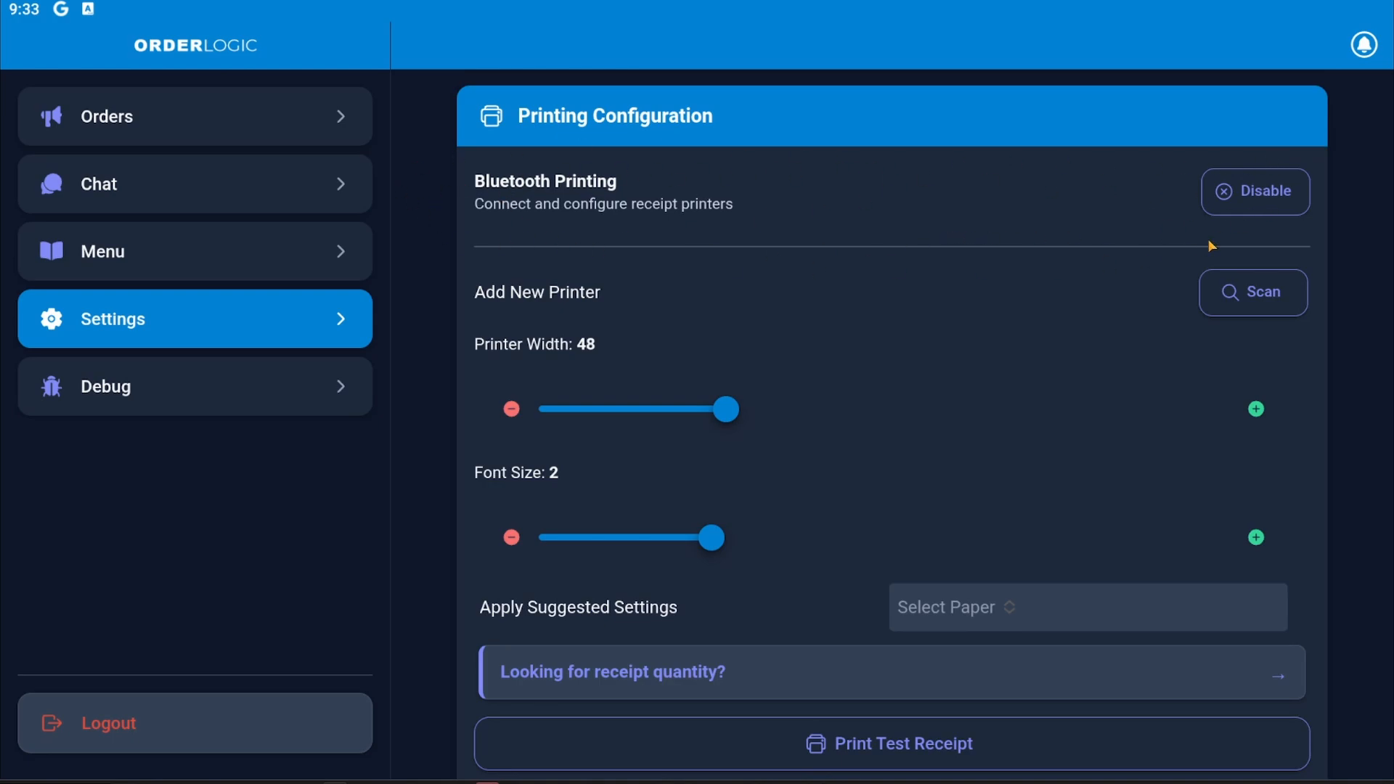
pyautogui.moveTo(949, 476); pyautogui.dragTo(944, 421)
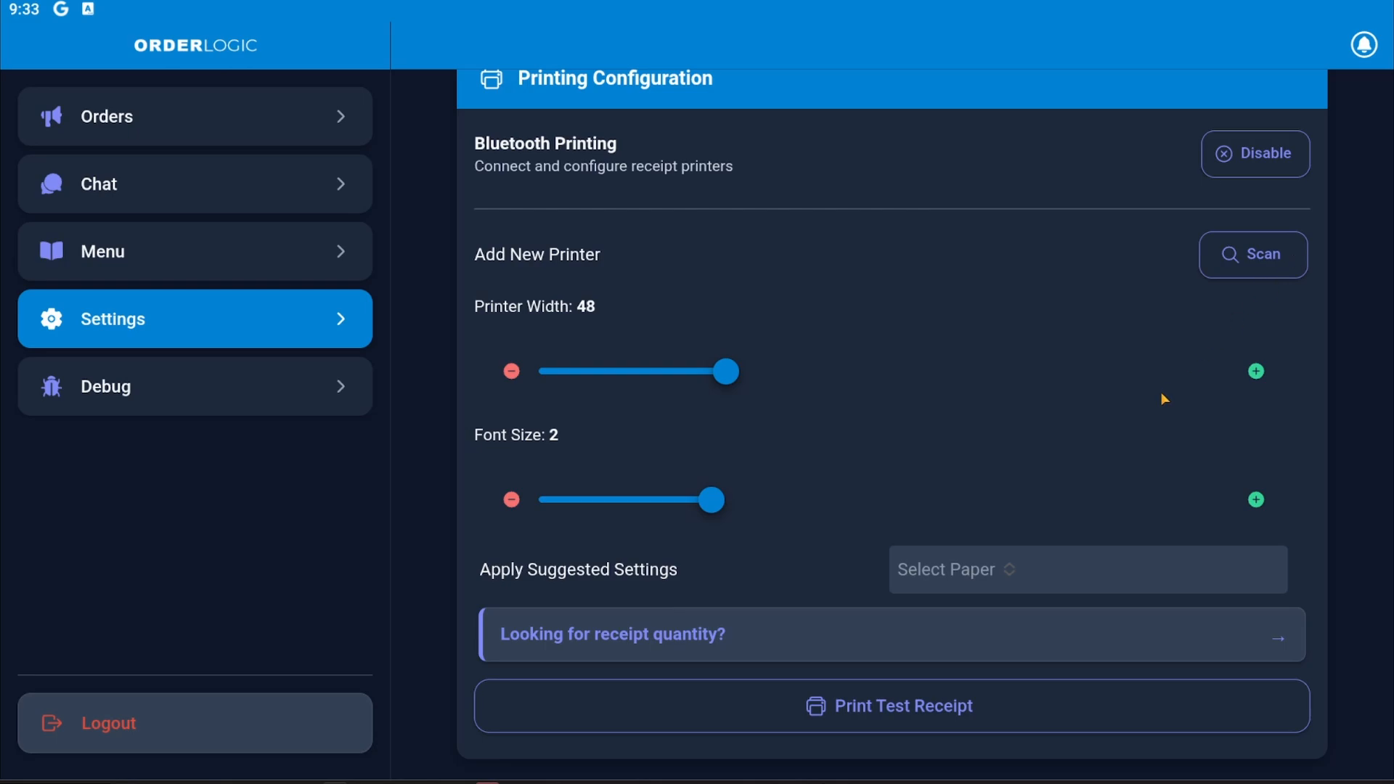
pyautogui.moveTo(1095, 478)
pyautogui.mouseDown()
pyautogui.moveTo(1092, 451)
pyautogui.moveTo(1094, 504)
pyautogui.mouseUp()
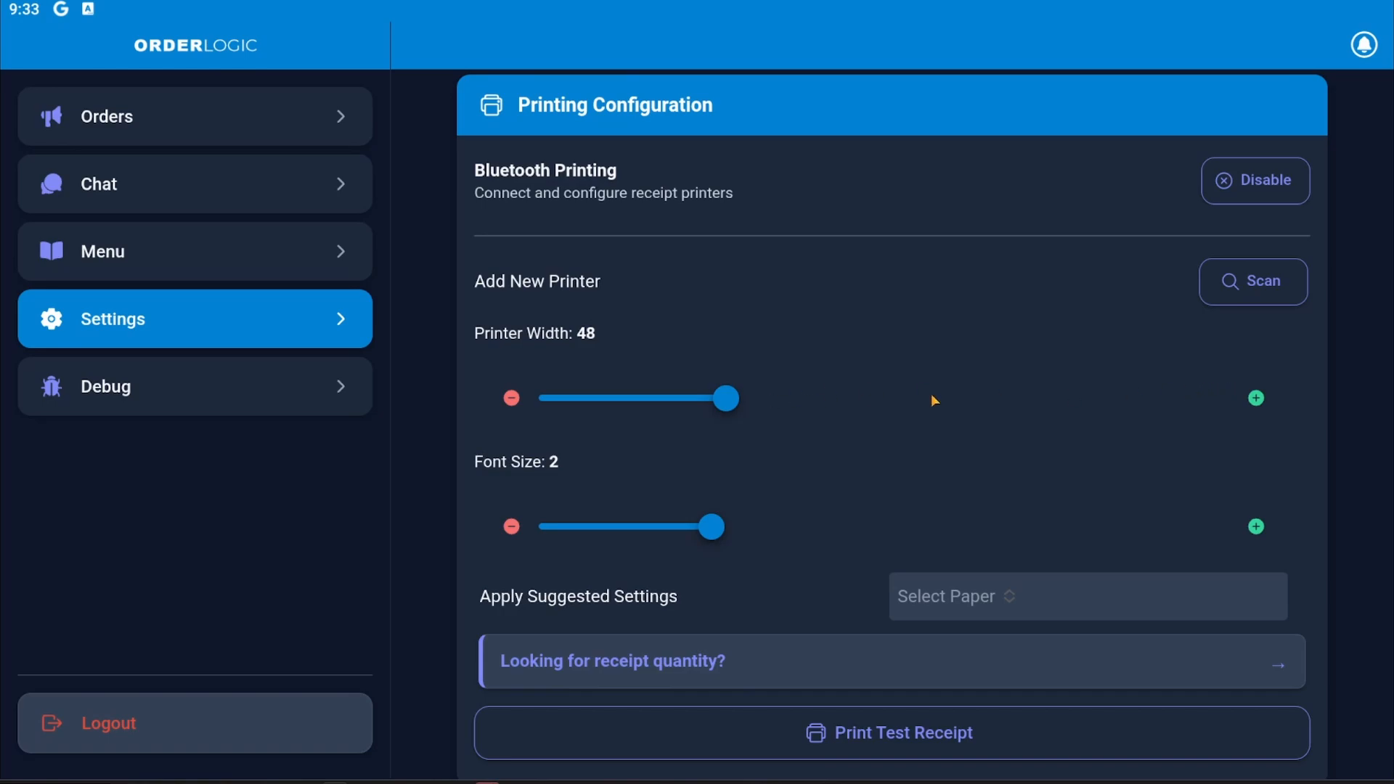
# Try larger printer widths in the printing configuration and set the width back to 48
pyautogui.click(1256, 398)
pyautogui.click(1256, 398)
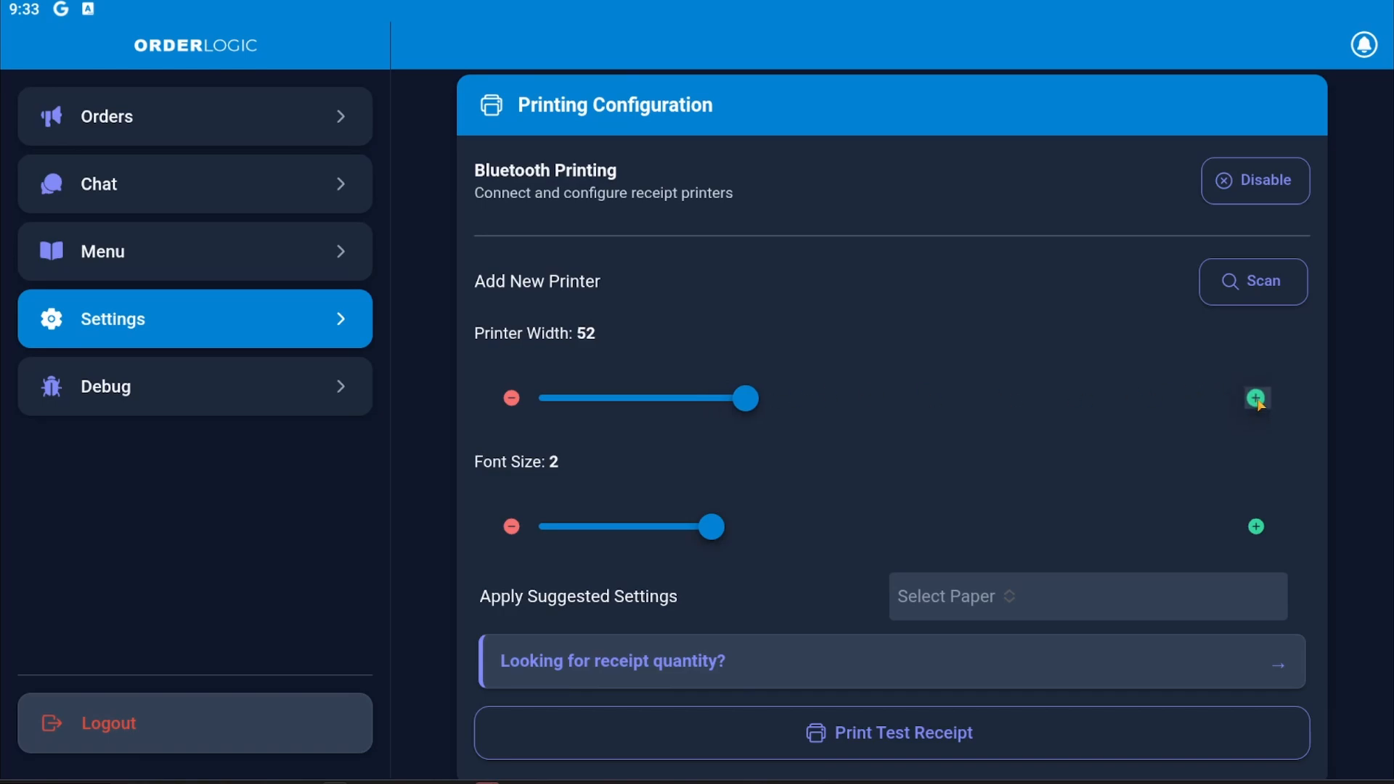
pyautogui.click(1257, 398)
pyautogui.click(512, 398)
pyautogui.click(512, 398)
pyautogui.click(512, 398)
# View the paper sizes offered for suggested printer settings, and cancel without choosing one
pyautogui.scroll(-1, 442, 598)
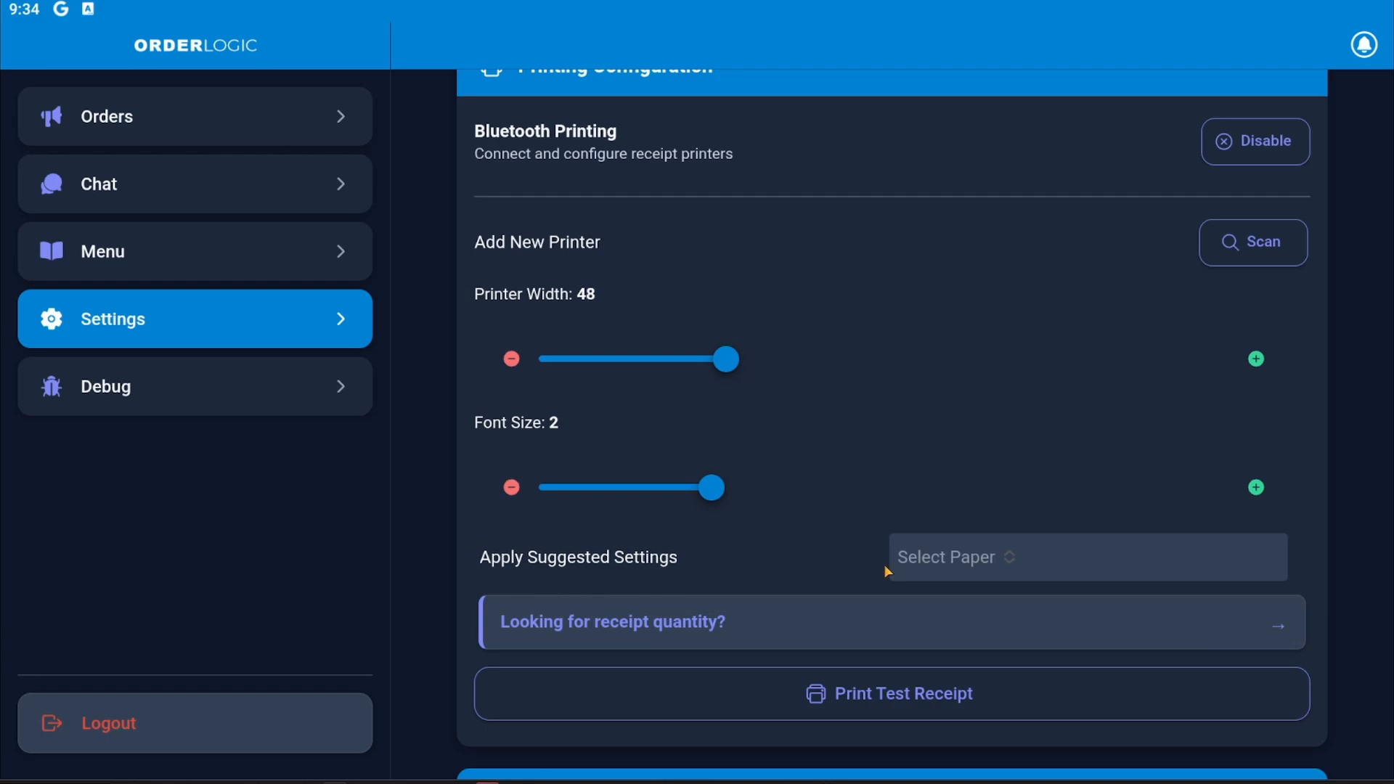
pyautogui.click(1029, 567)
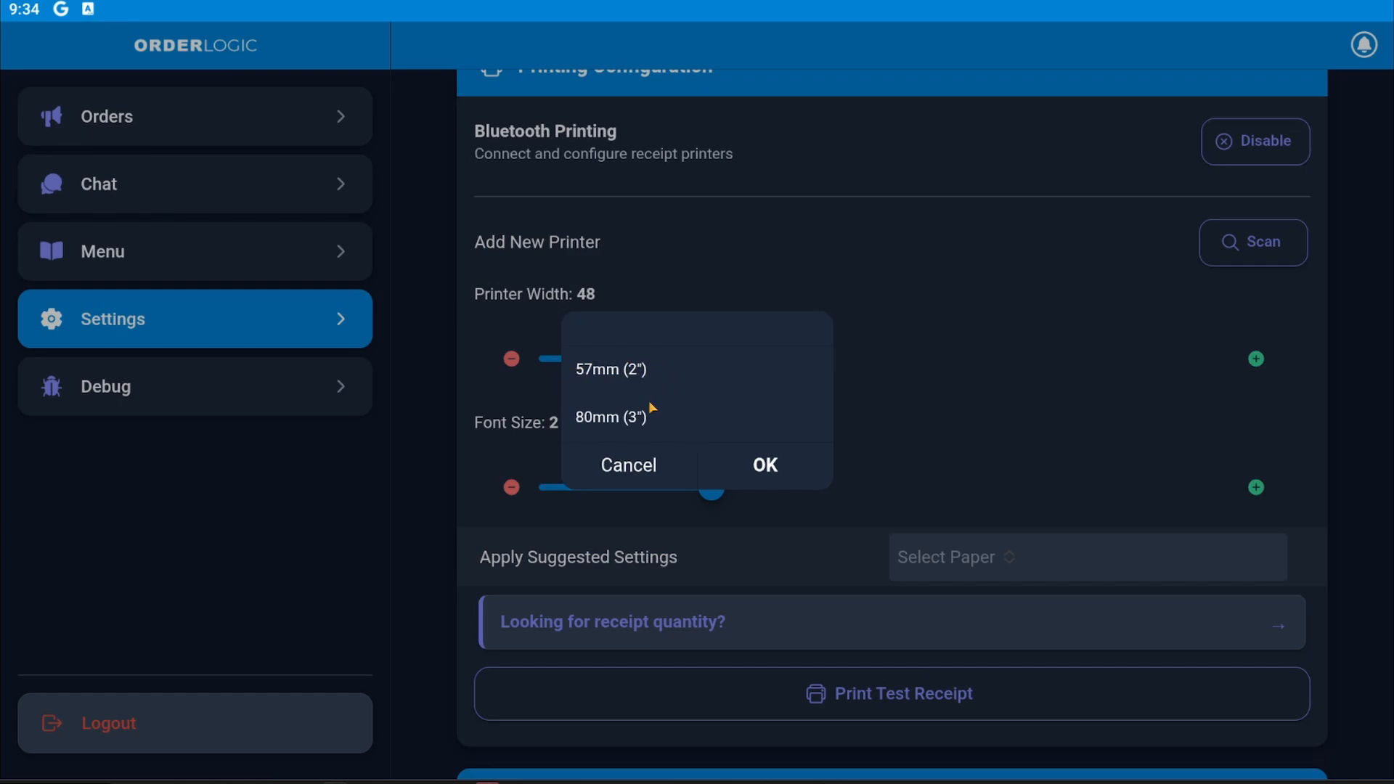
pyautogui.click(632, 465)
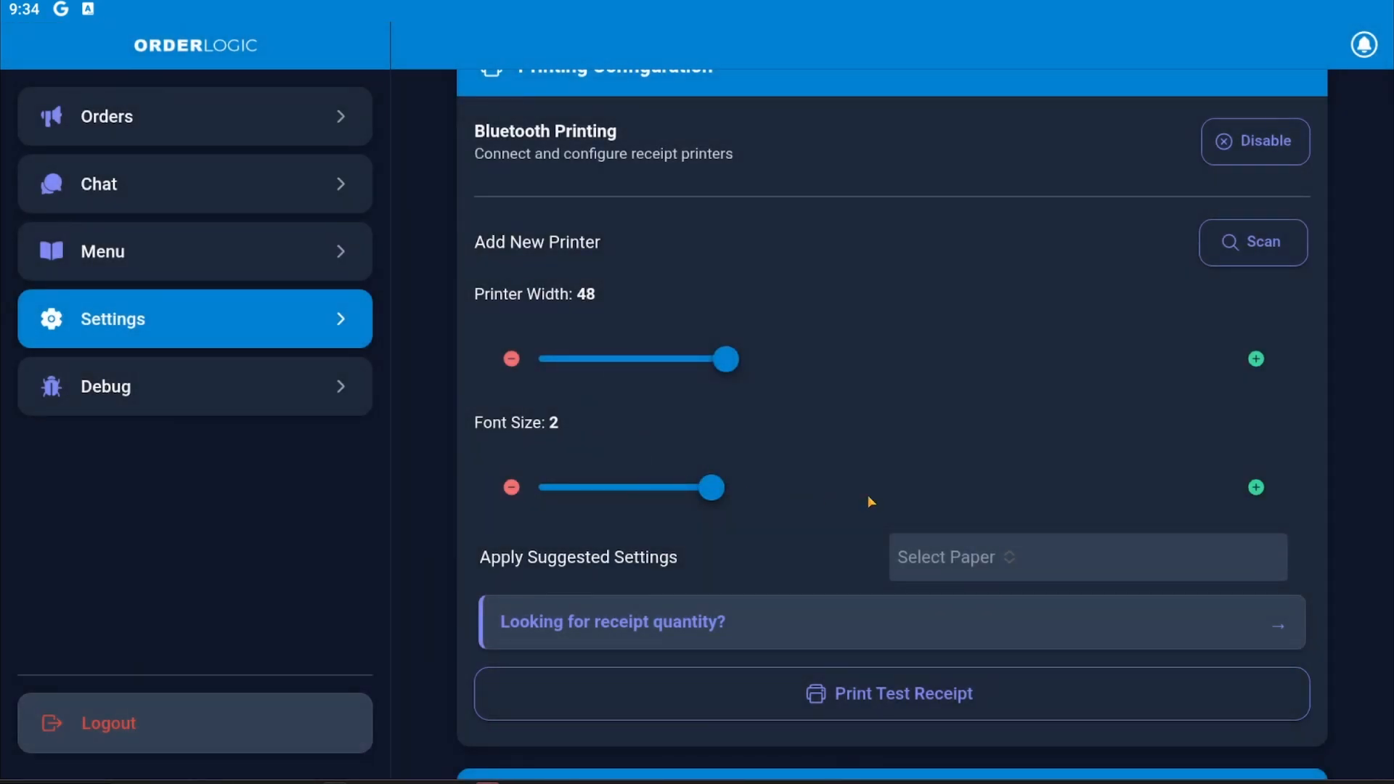
pyautogui.click(1073, 555)
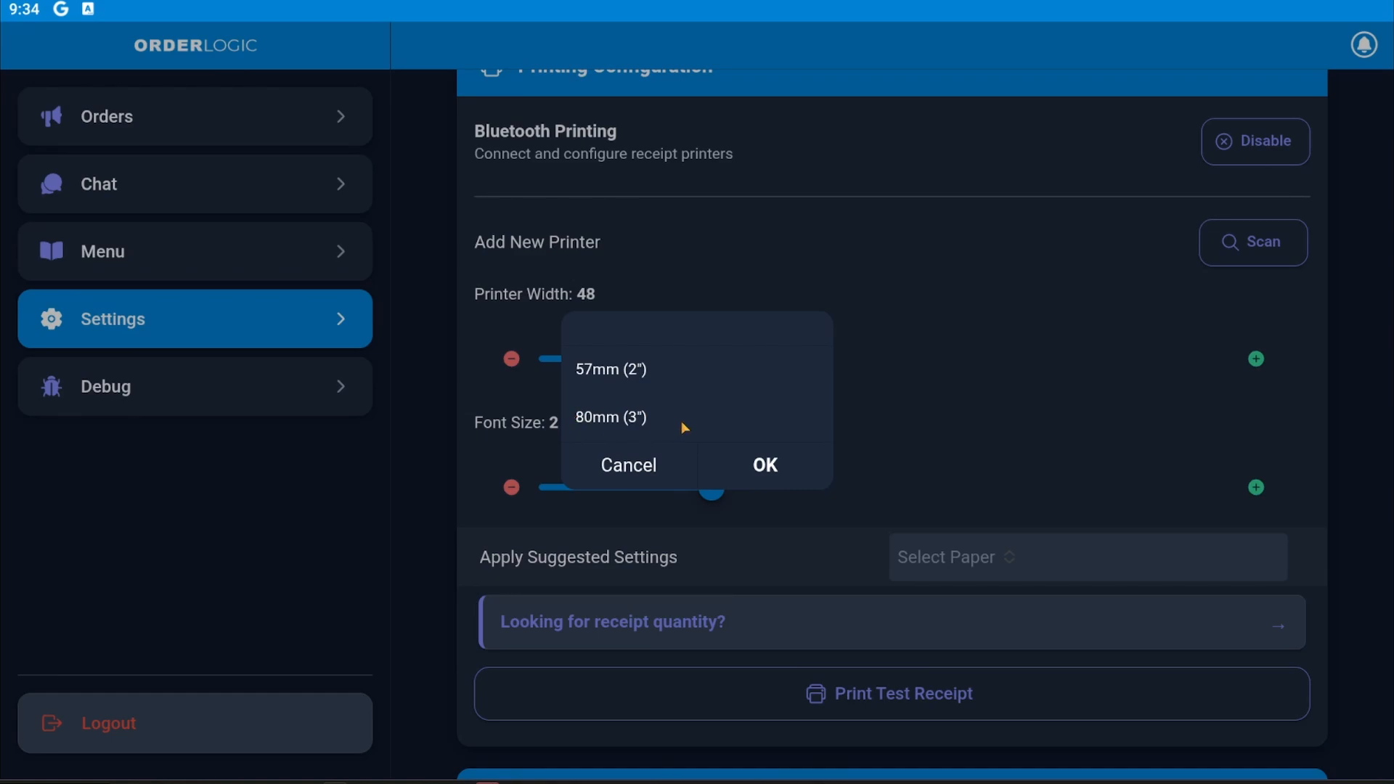
pyautogui.click(643, 468)
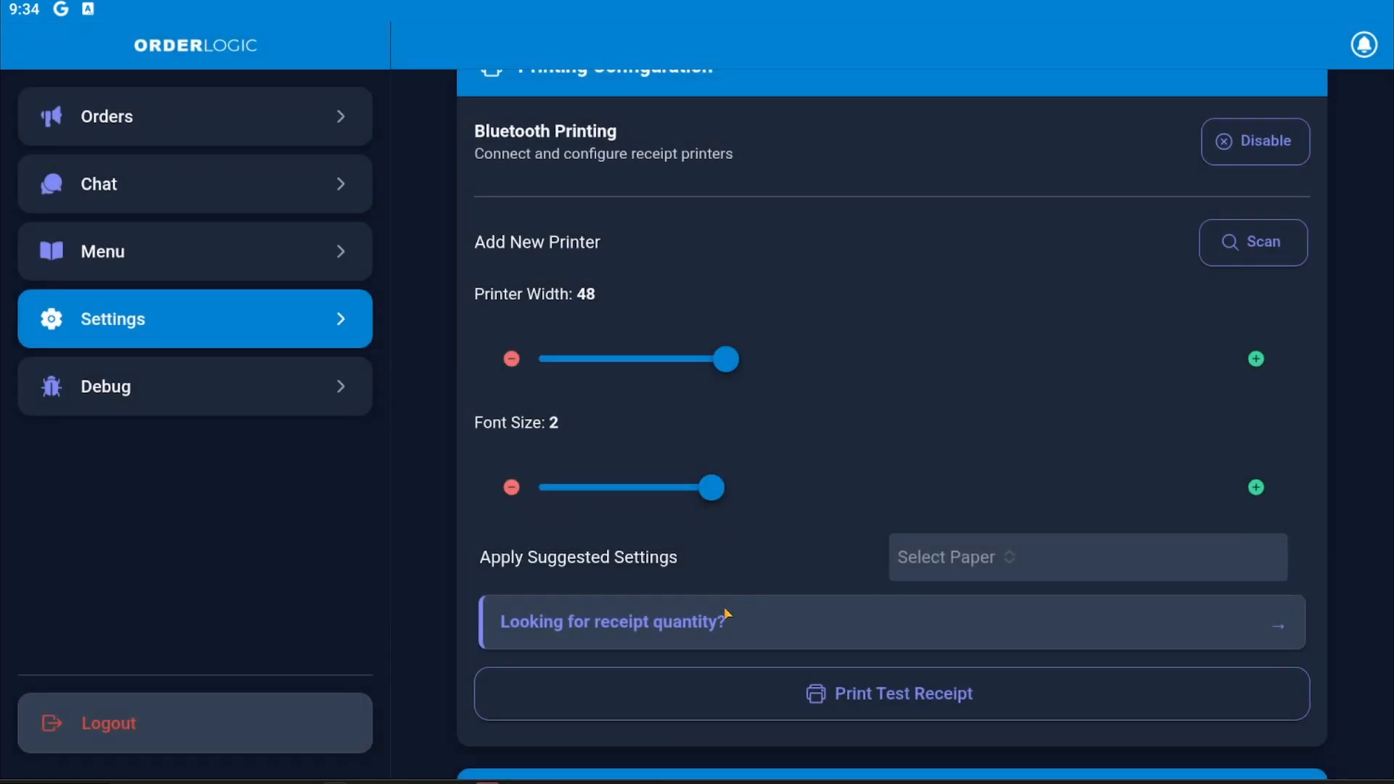
# Follow the receipt quantity link to the auto-accept Print Copies setting, and return to the main settings page
pyautogui.scroll(-1, 751, 517)
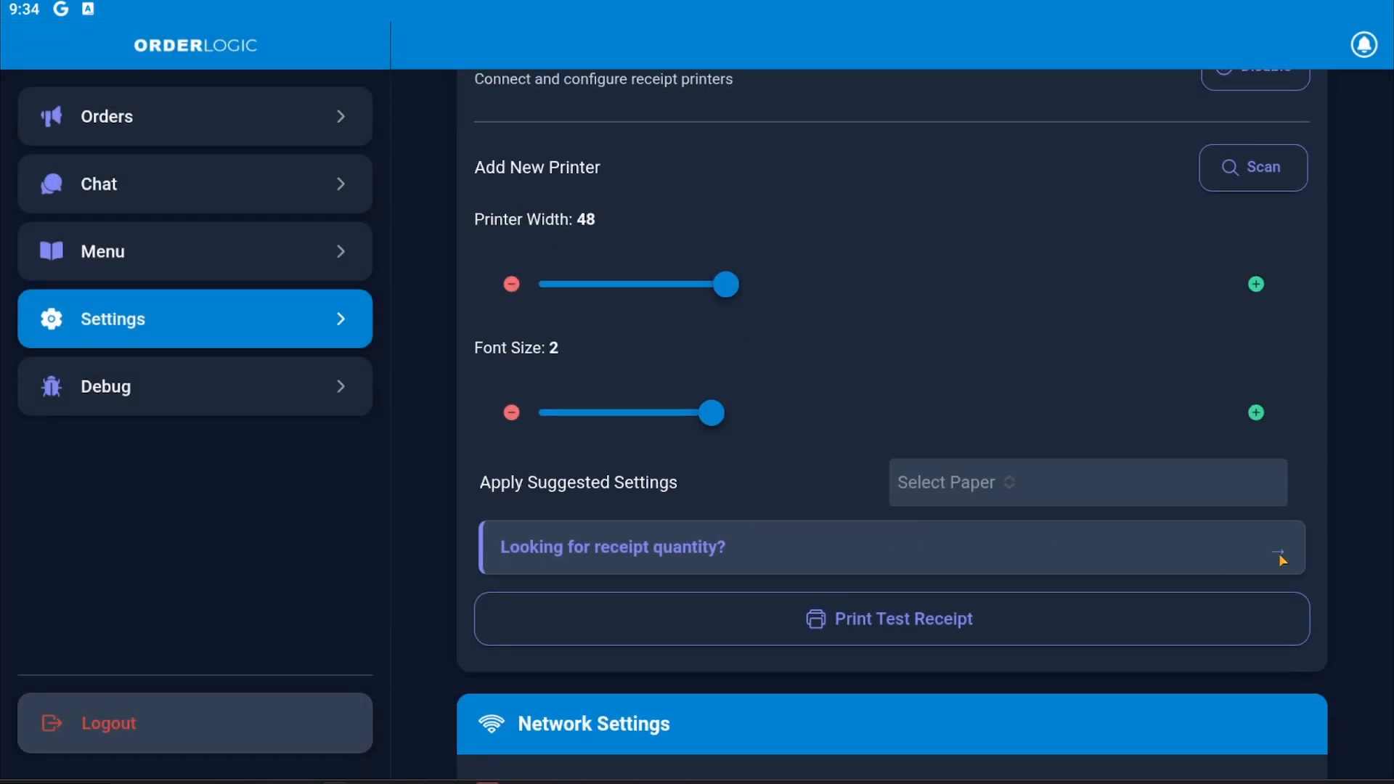
pyautogui.click(1282, 559)
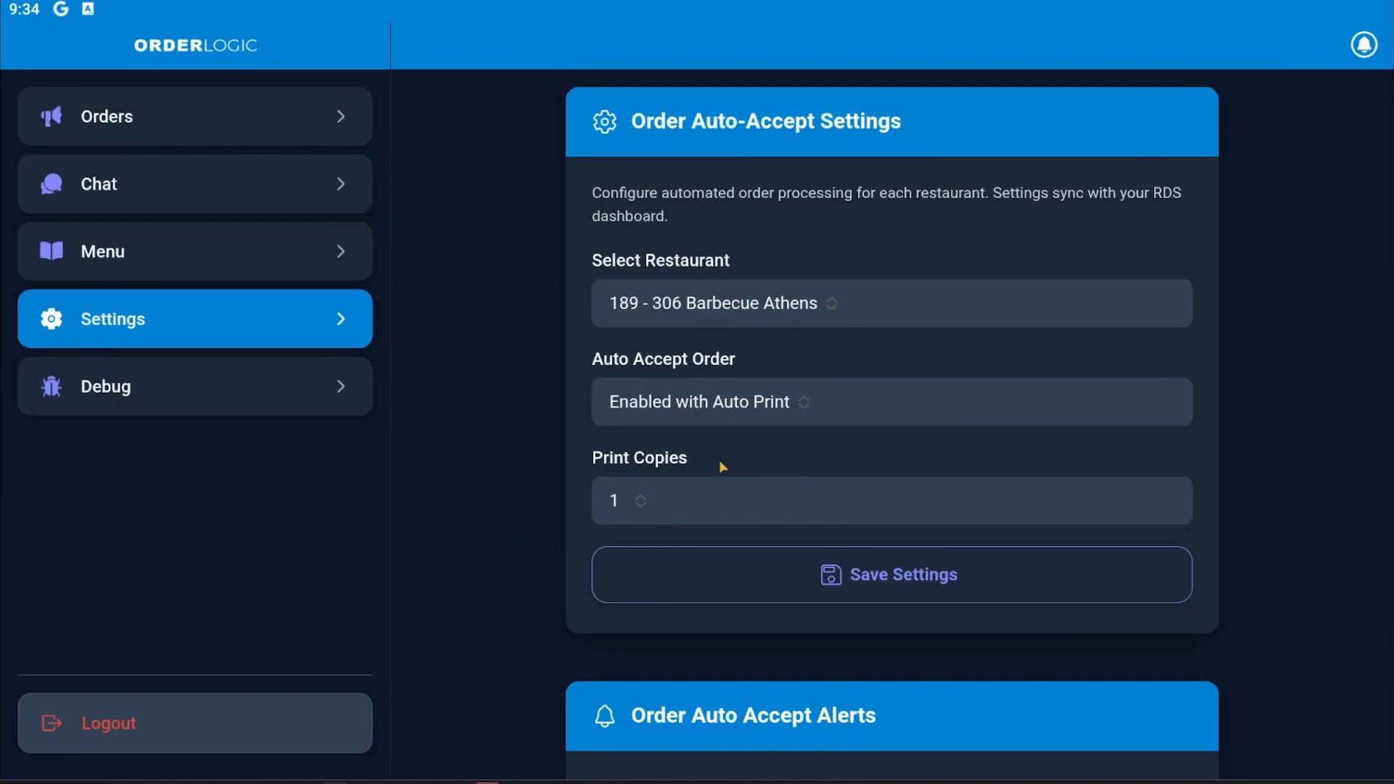
pyautogui.click(210, 320)
pyautogui.moveTo(416, 371); pyautogui.dragTo(435, 409)
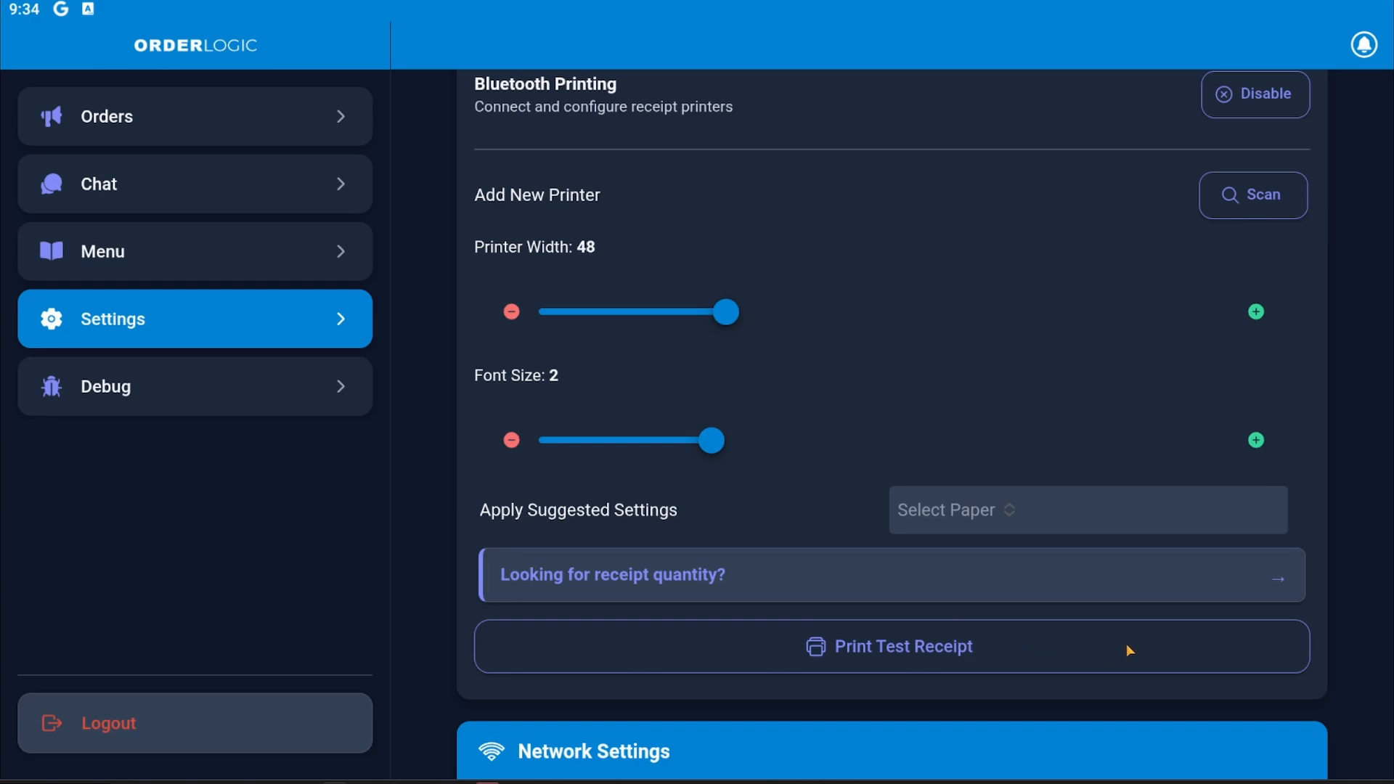
# Try switching Enable Network Check, Network Alert Sound and Network Alert Flash off, and turn each one back on
pyautogui.scroll(-1, 1077, 638)
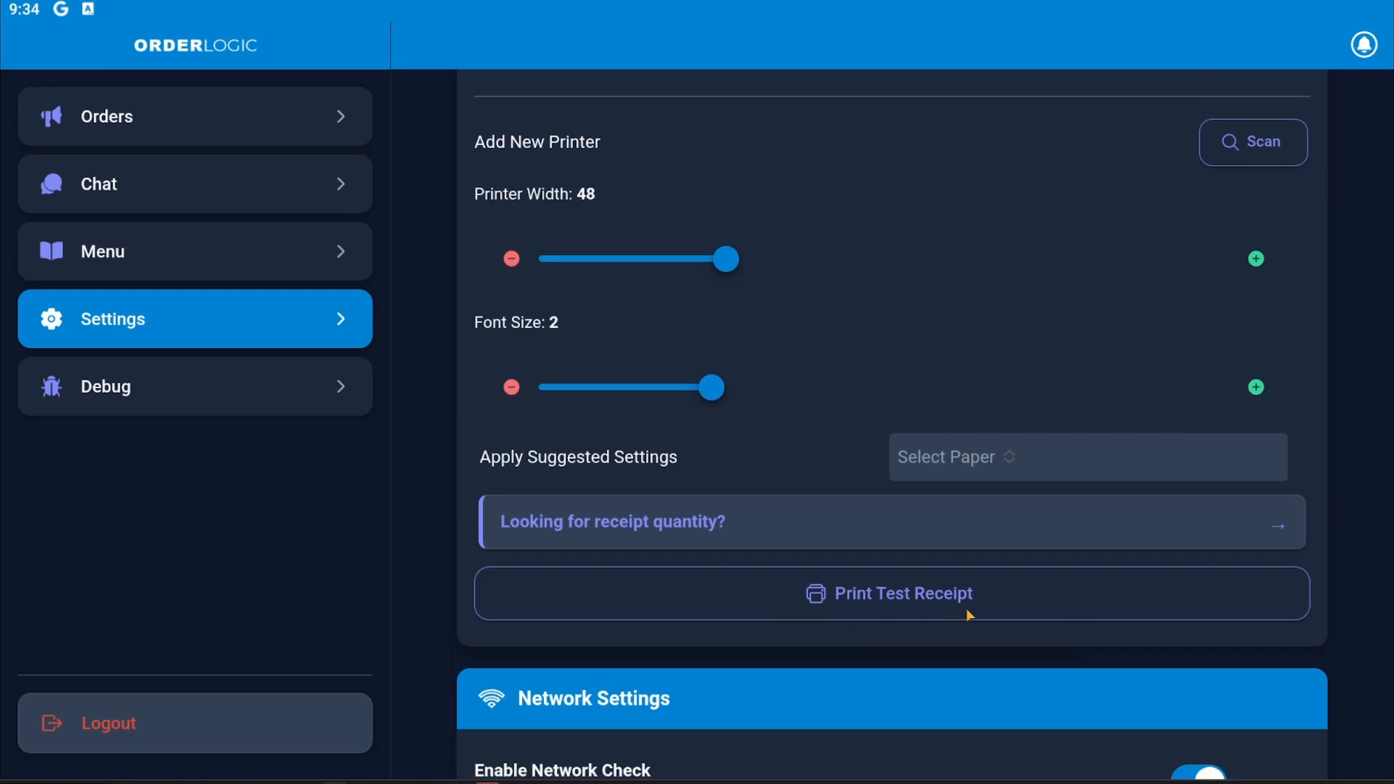
pyautogui.scroll(-3, 987, 629)
pyautogui.moveTo(997, 461); pyautogui.dragTo(995, 184)
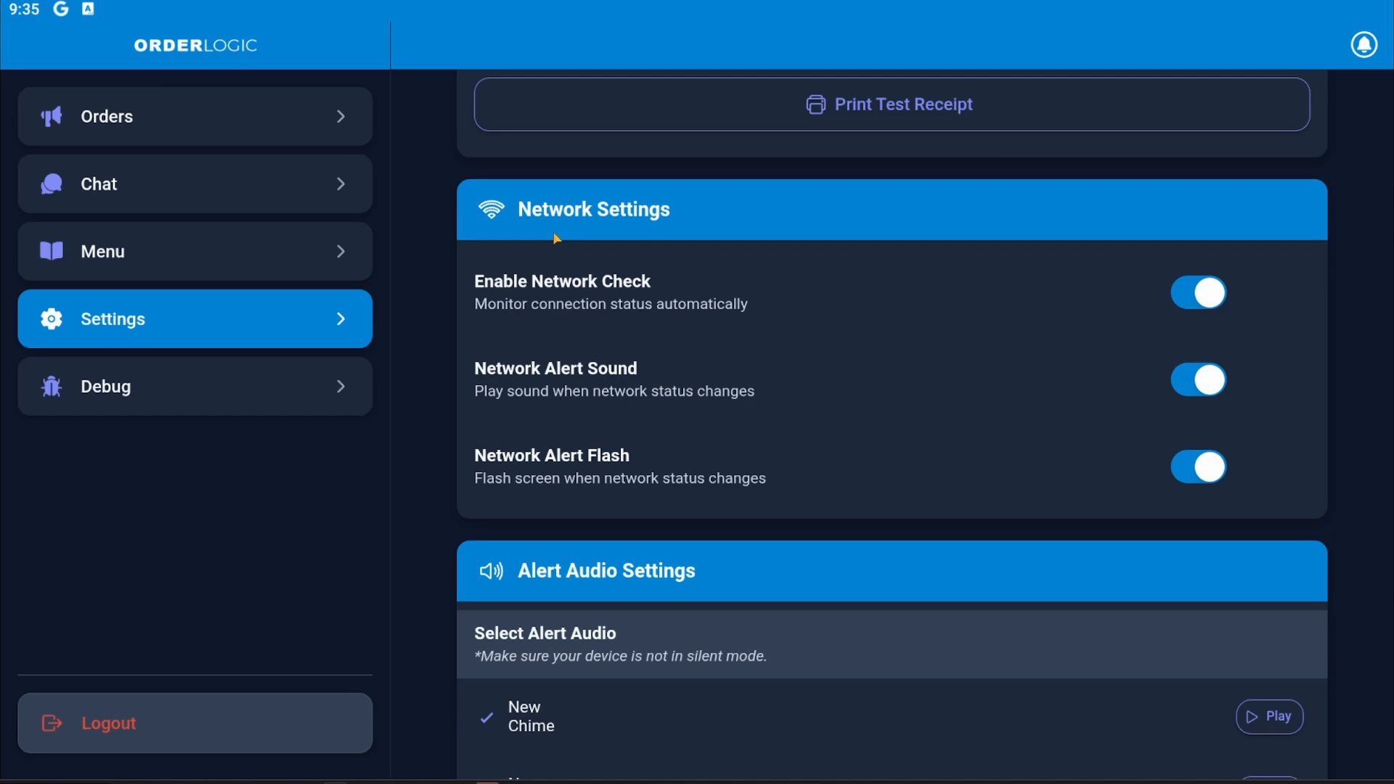
pyautogui.click(1215, 292)
pyautogui.click(1188, 293)
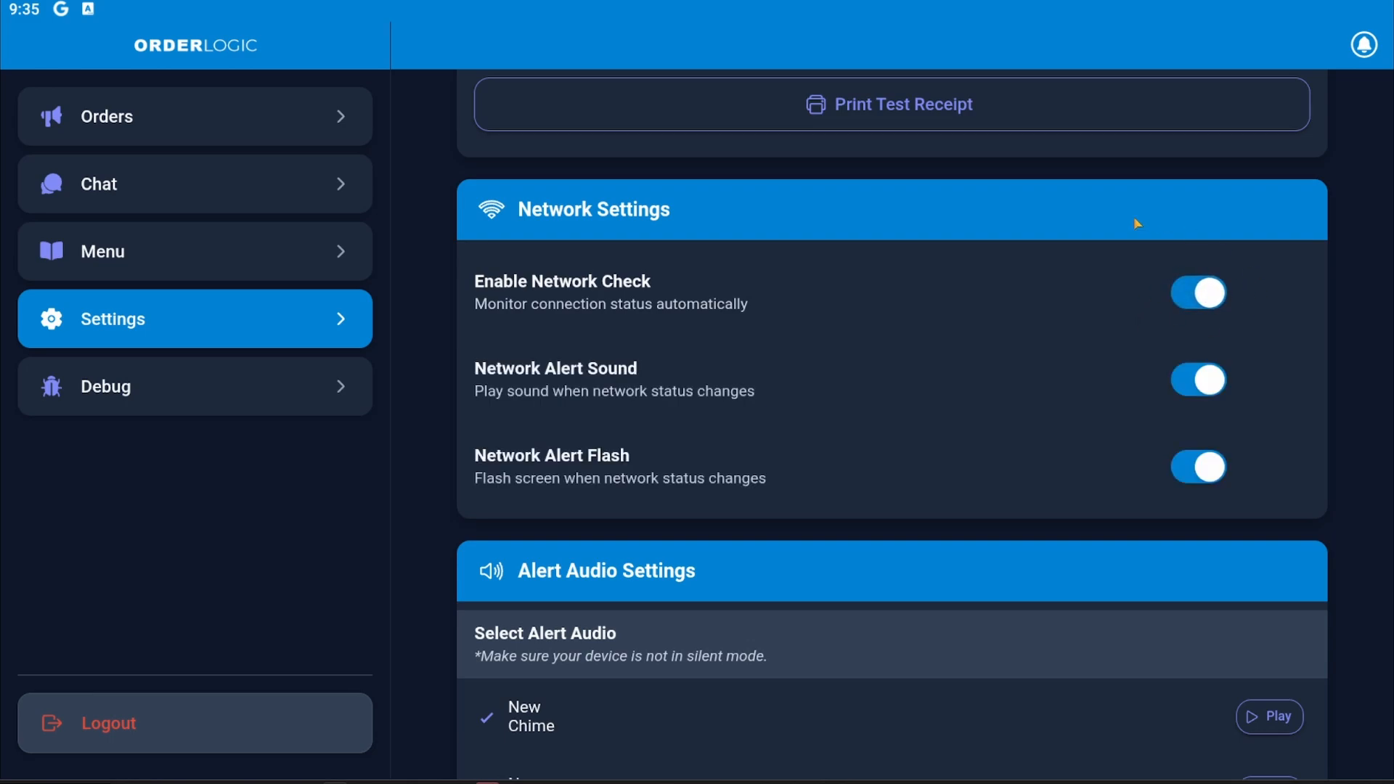
pyautogui.click(1217, 304)
pyautogui.click(1207, 300)
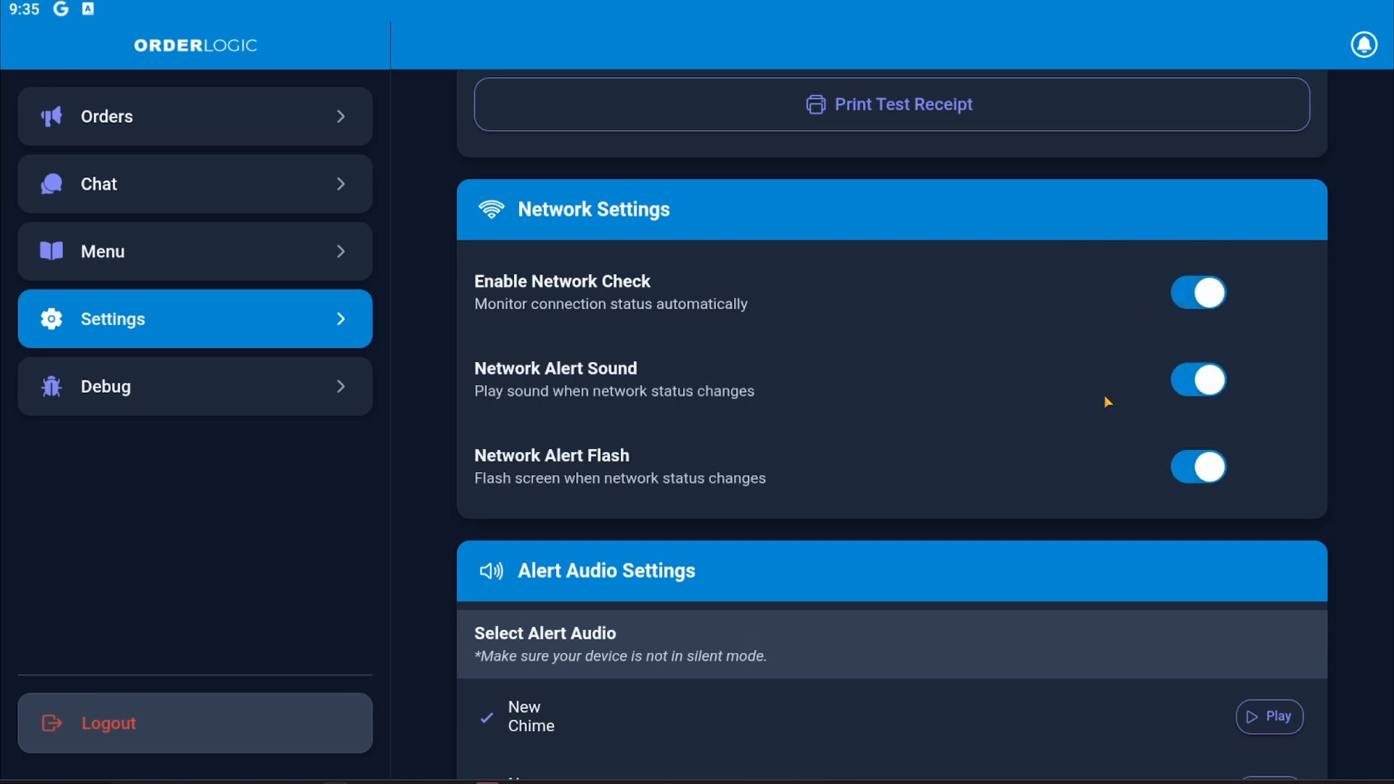
pyautogui.click(1200, 385)
pyautogui.click(1200, 381)
pyautogui.click(1209, 469)
pyautogui.click(1208, 467)
# Review the alert audio choices, and open the Debug page to examine the user, application and system status information
pyautogui.scroll(-4, 1089, 534)
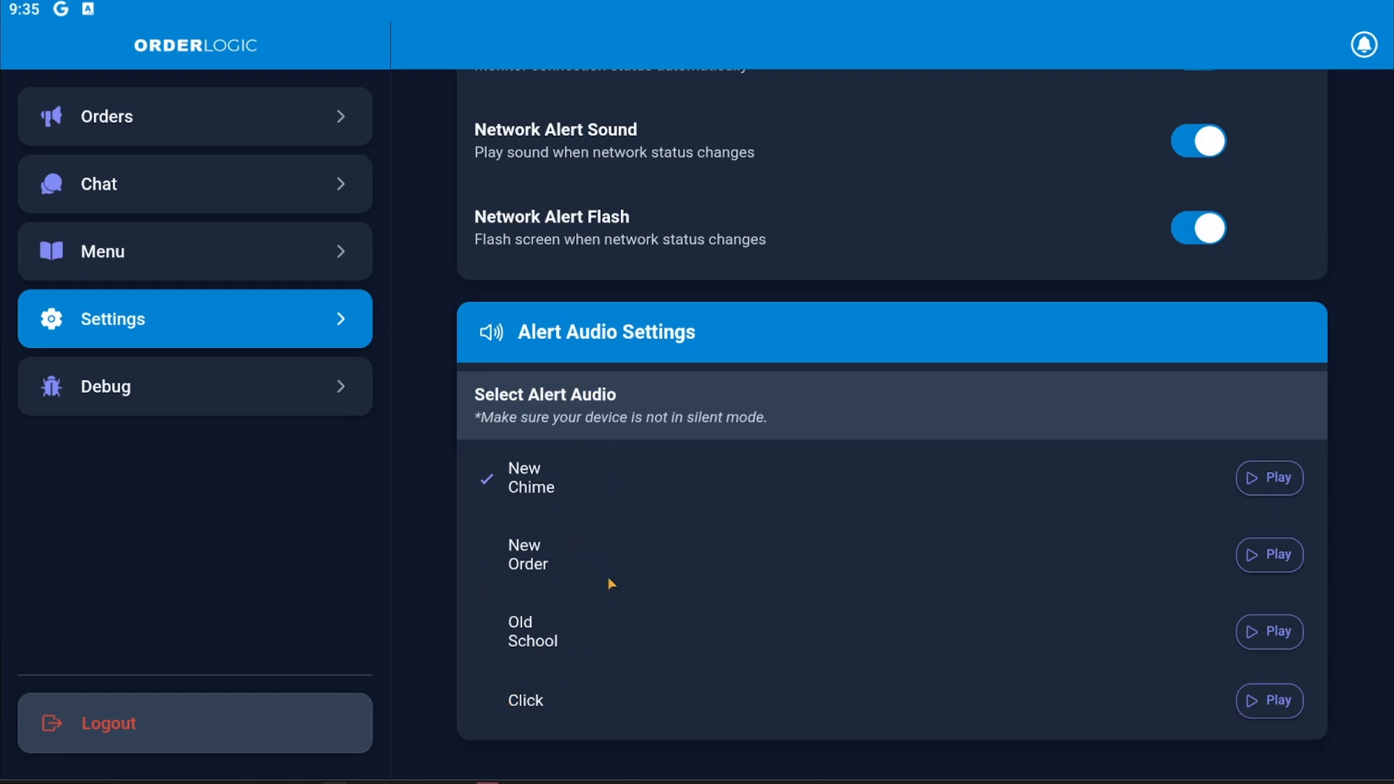
pyautogui.moveTo(433, 334); pyautogui.dragTo(435, 28)
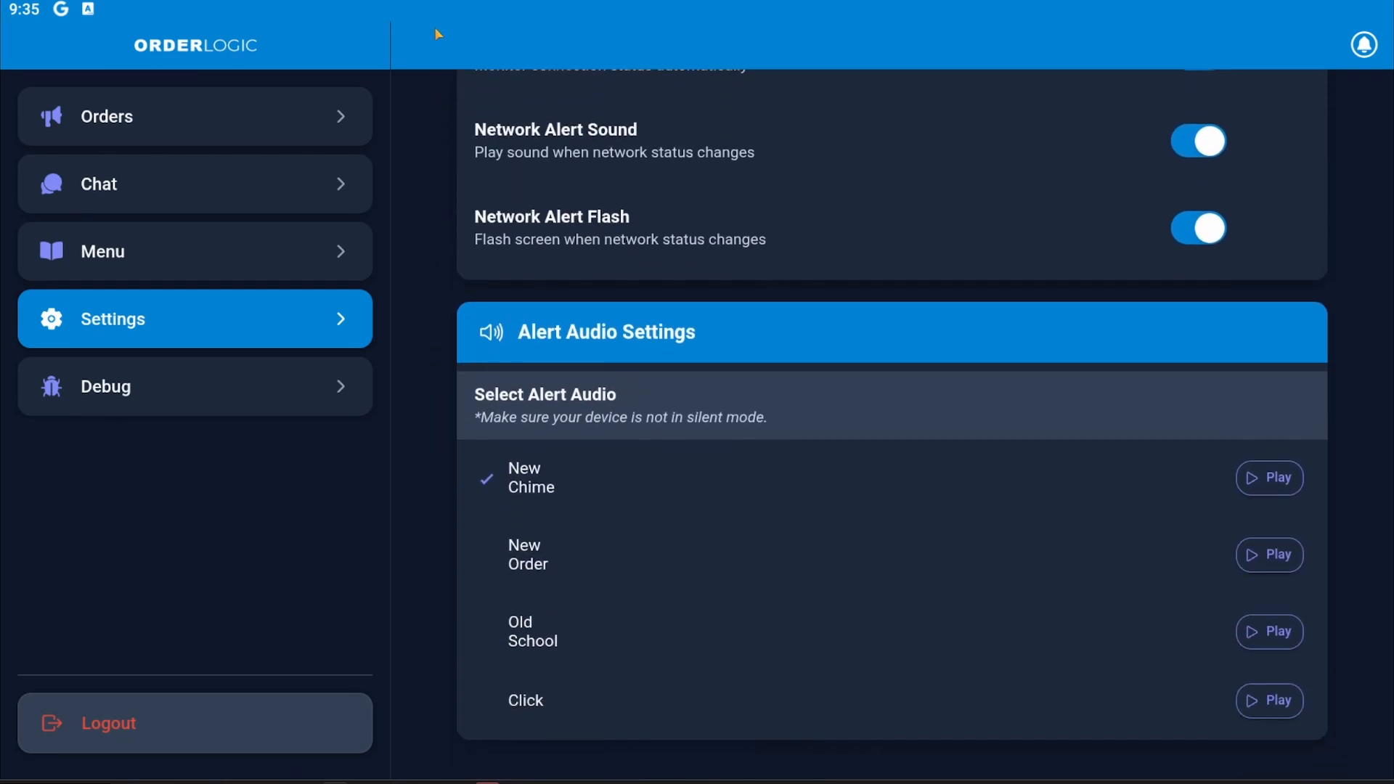
pyautogui.click(321, 383)
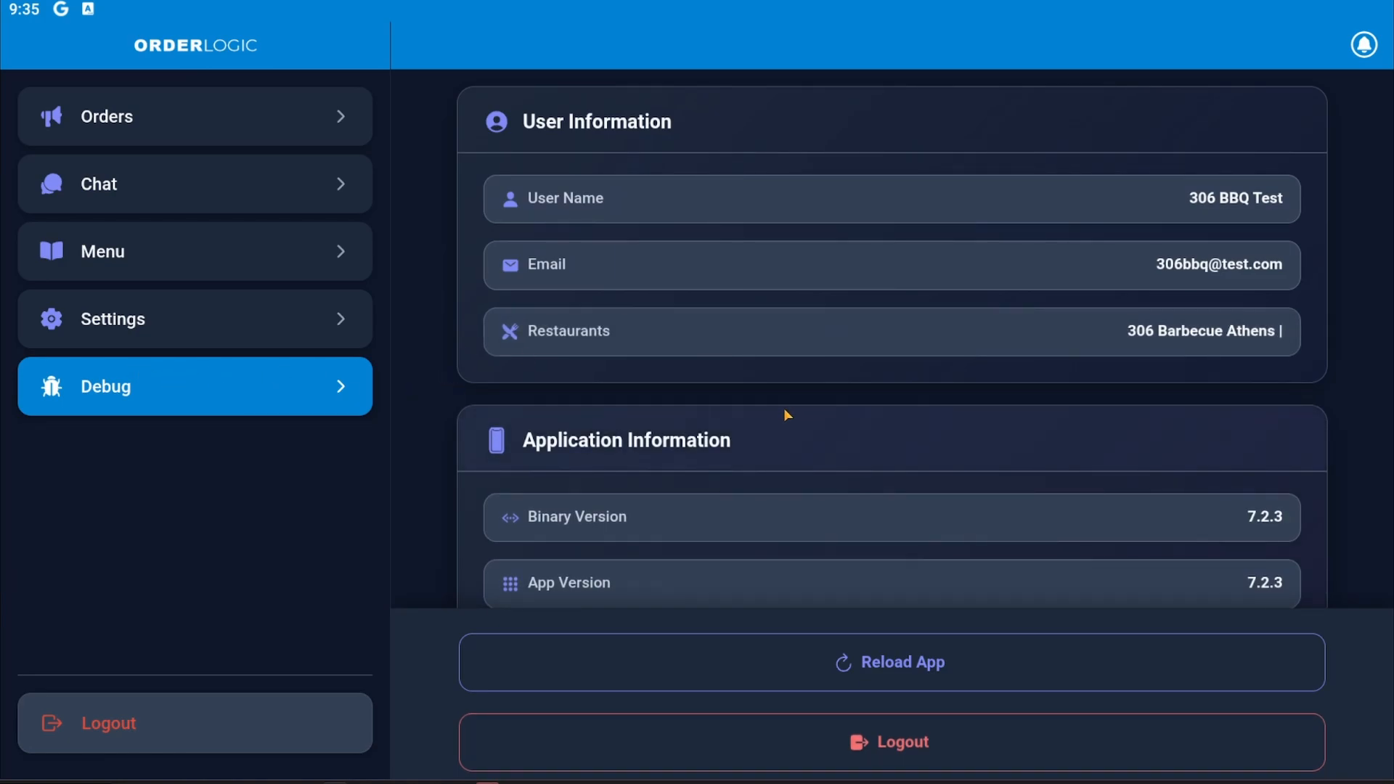
pyautogui.moveTo(783, 408); pyautogui.dragTo(805, 109)
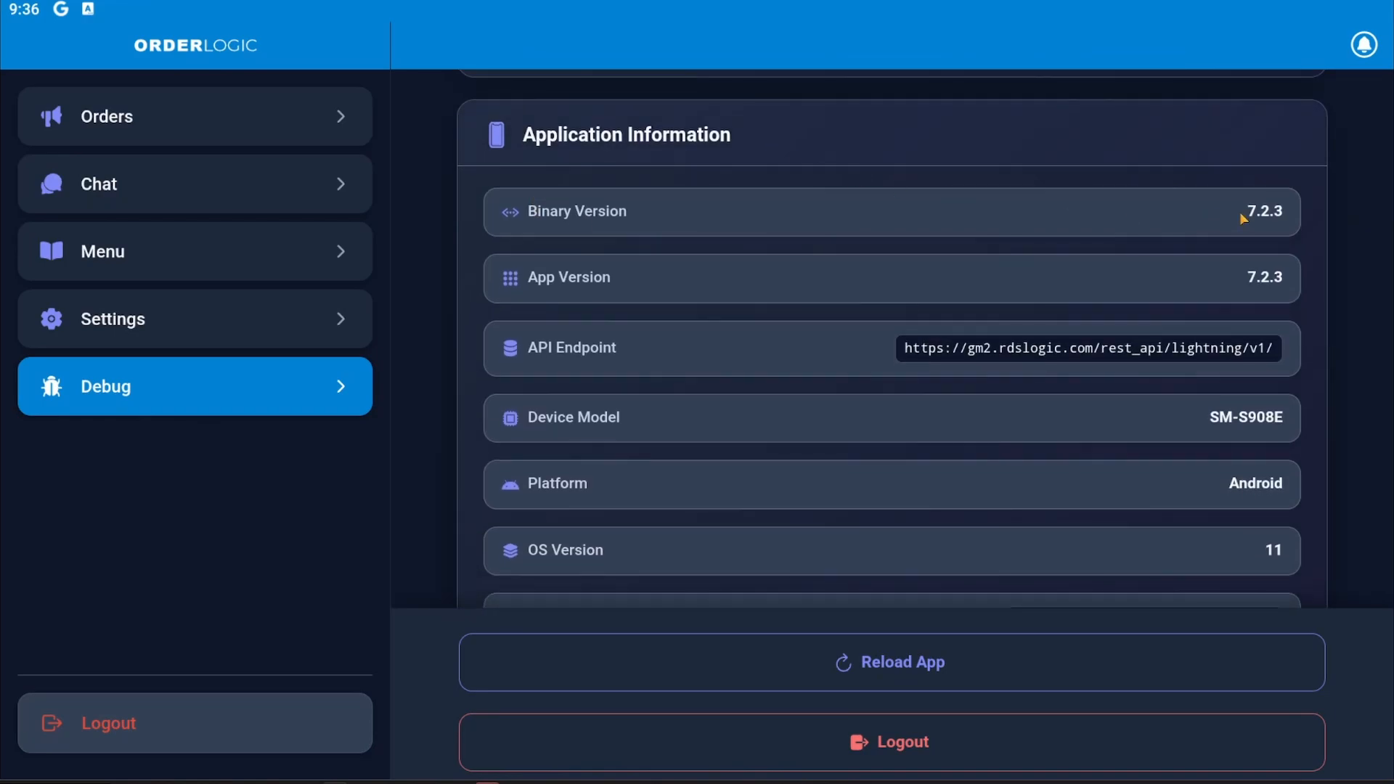
pyautogui.moveTo(951, 187); pyautogui.dragTo(961, 564)
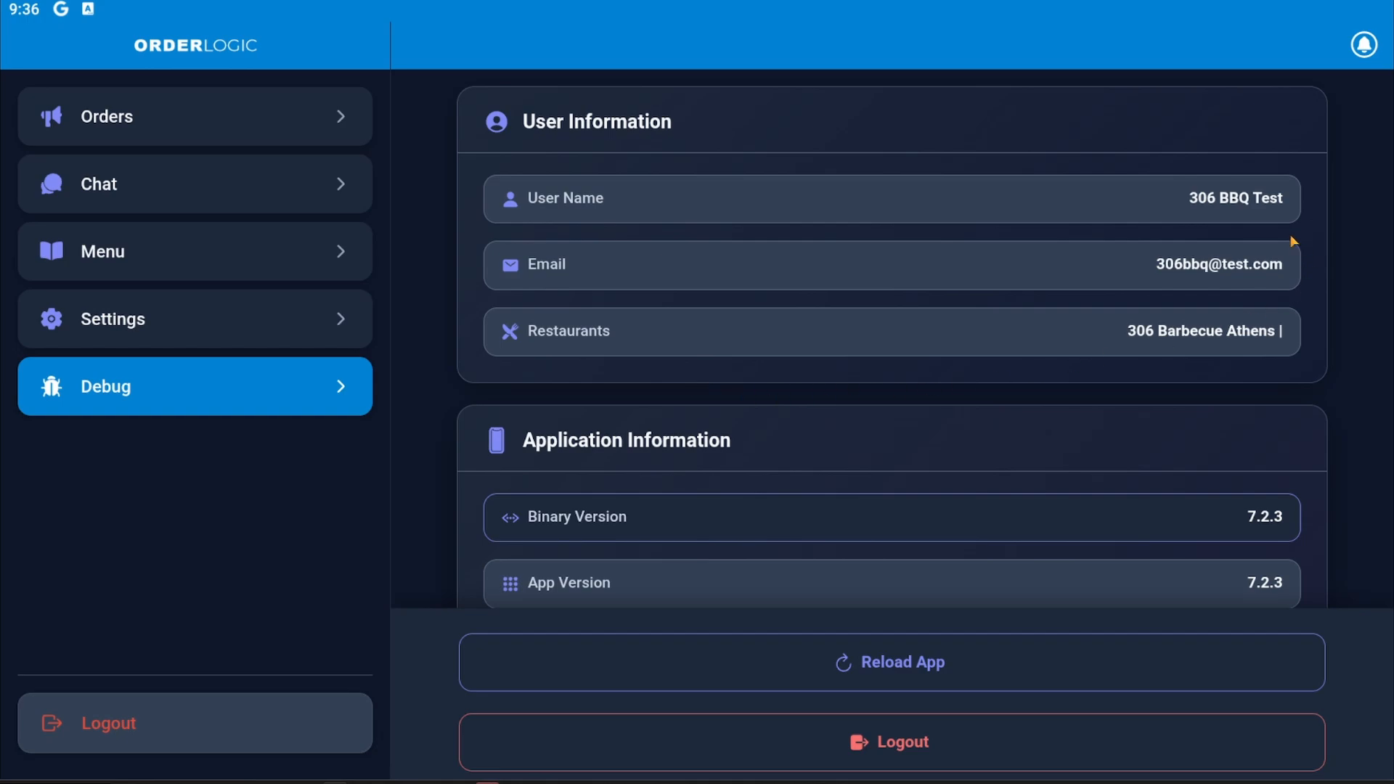
pyautogui.moveTo(918, 490); pyautogui.dragTo(896, 171)
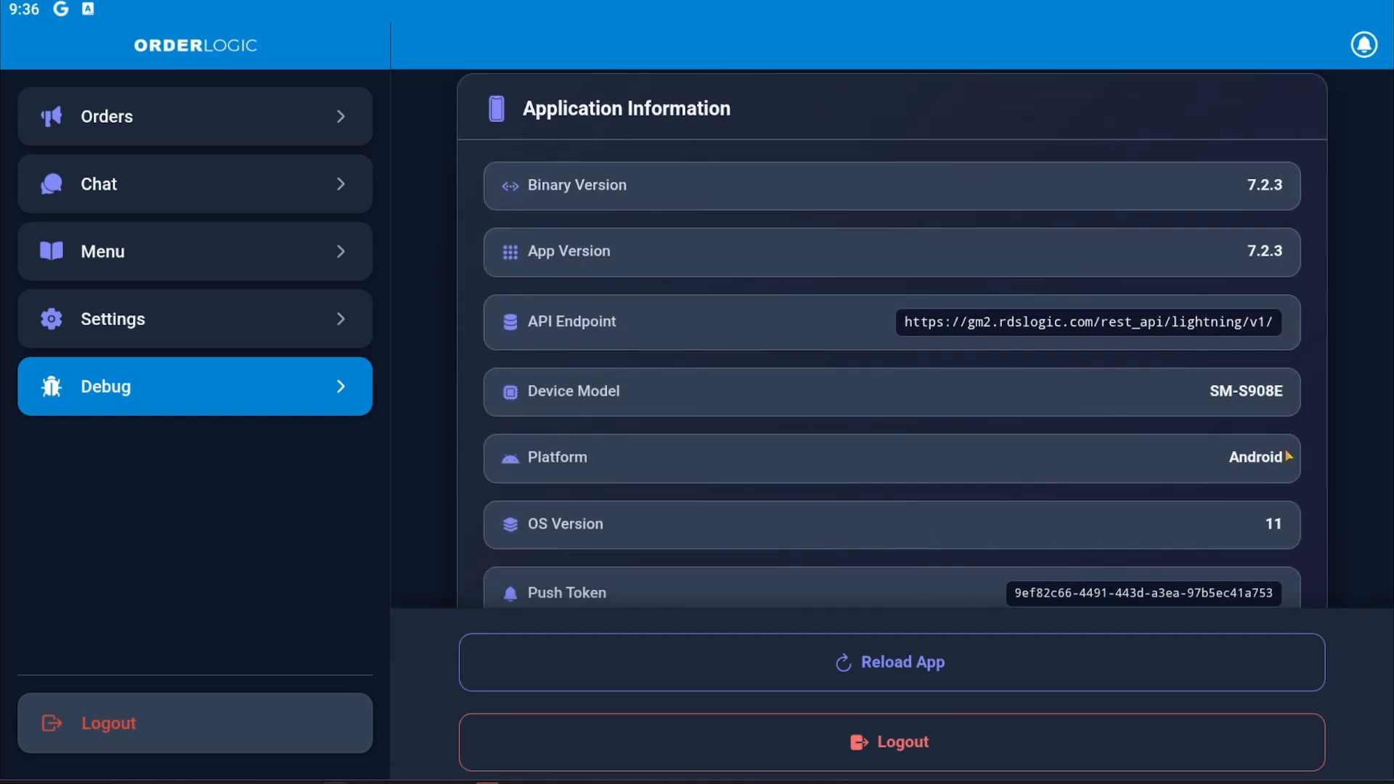
pyautogui.moveTo(931, 564); pyautogui.dragTo(921, 142)
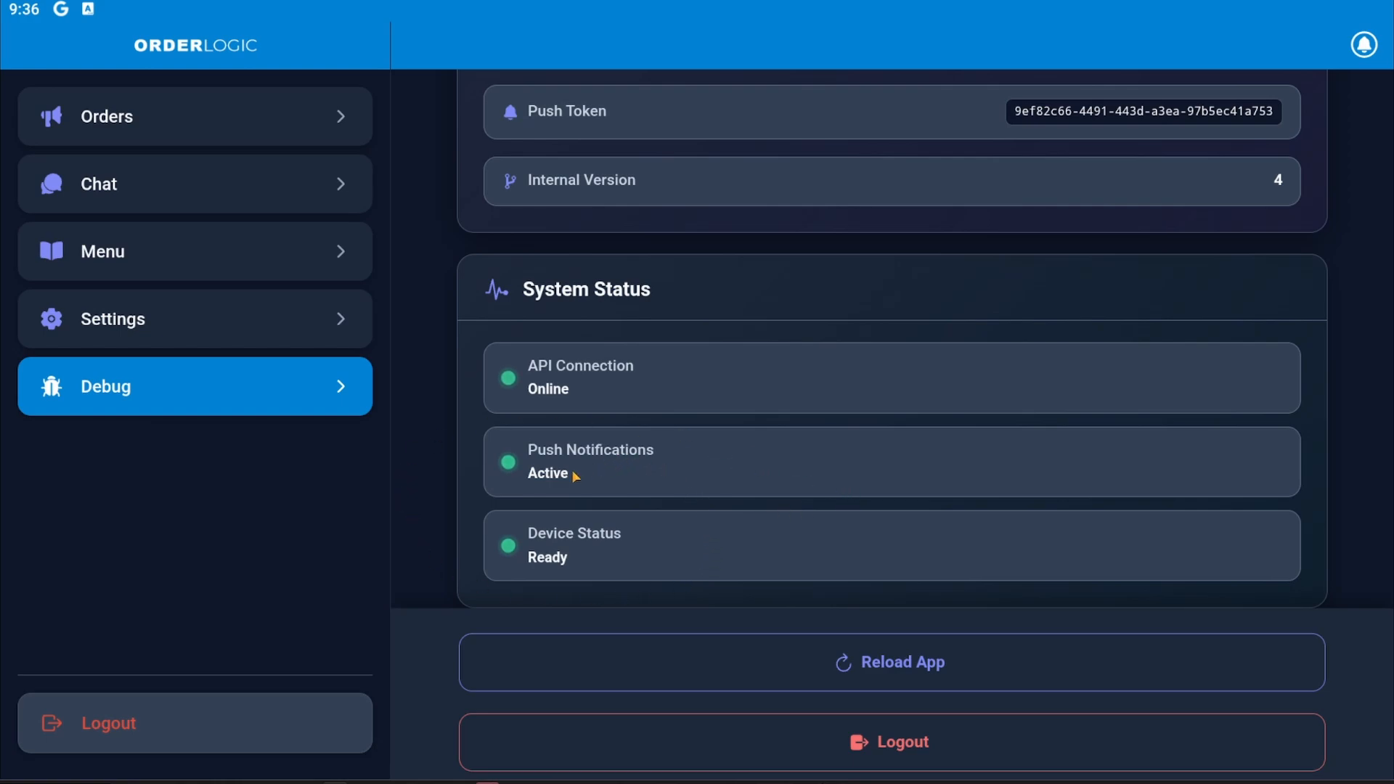
pyautogui.click(625, 468)
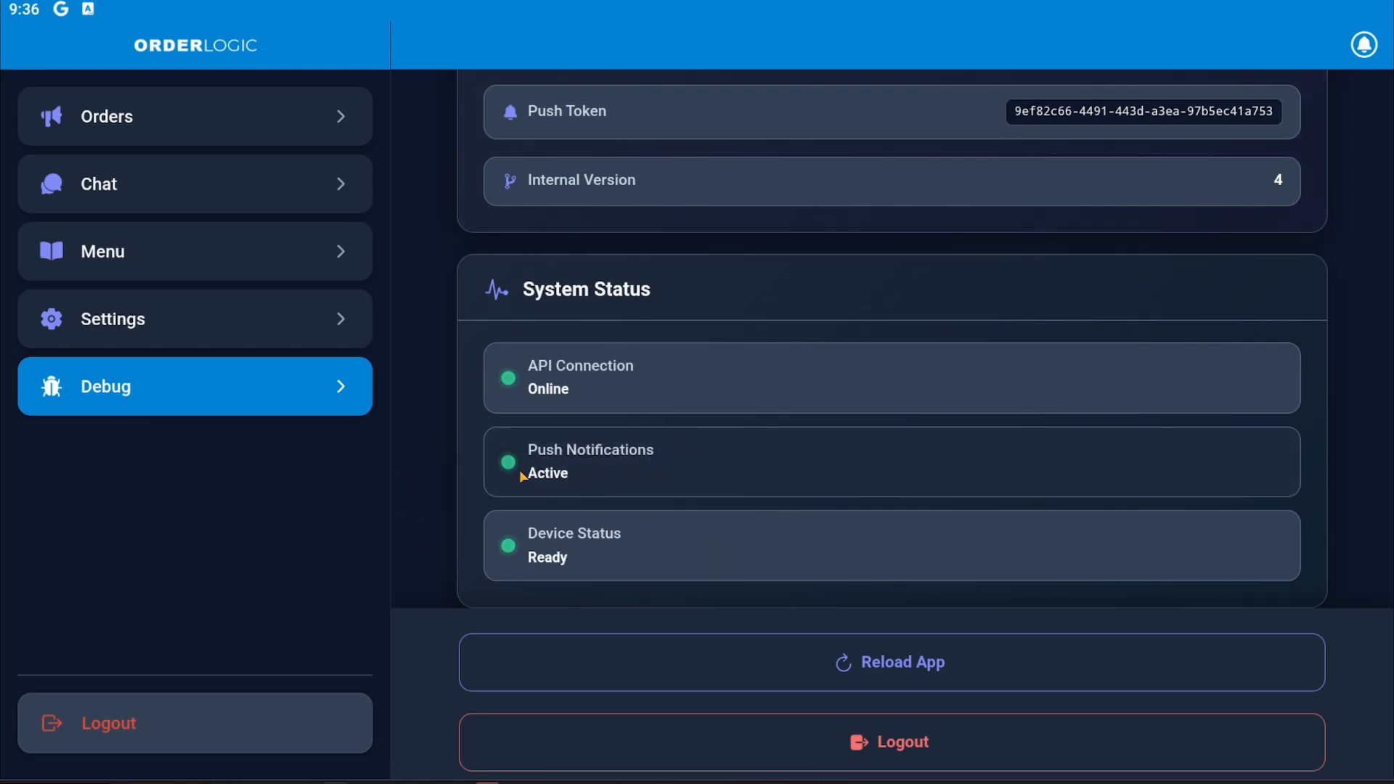
pyautogui.click(429, 375)
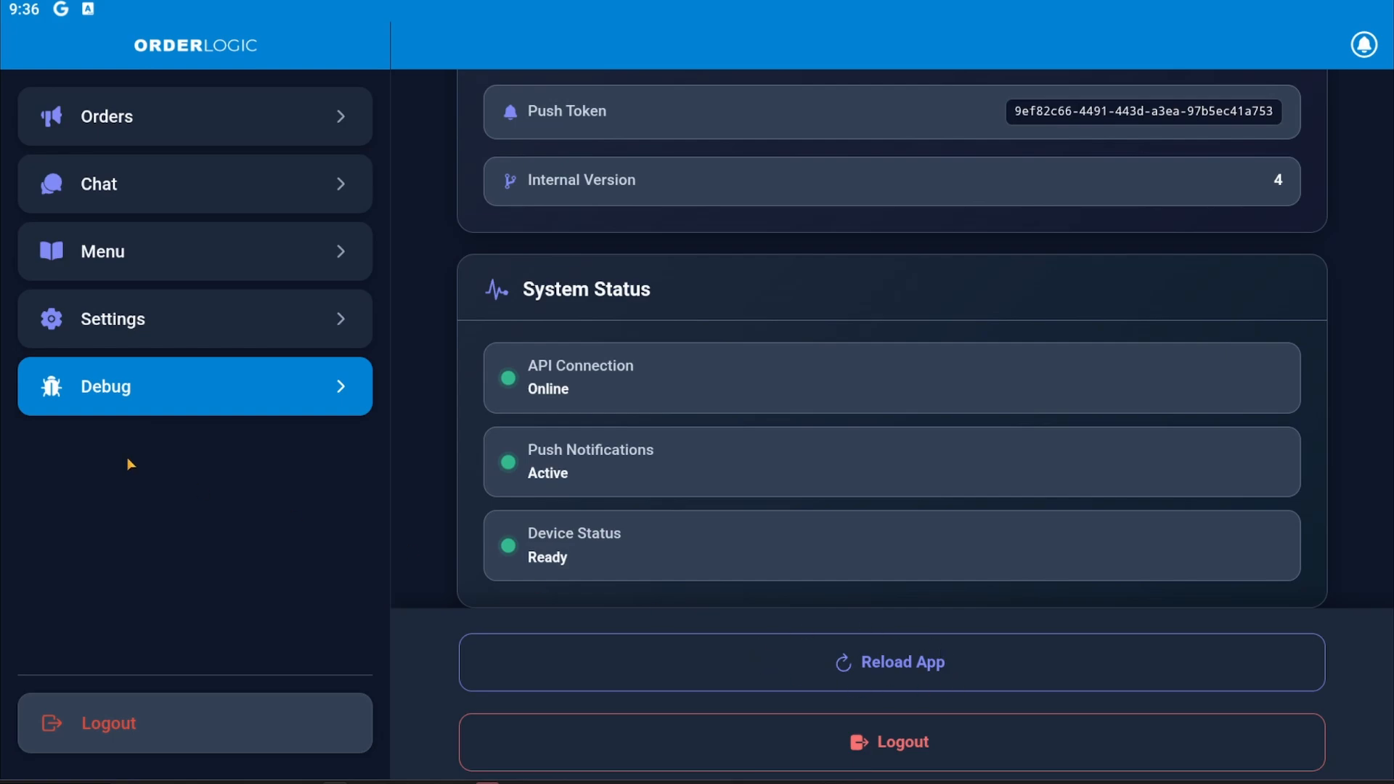
# Reload the app from the Debug page and allow it to turn on Bluetooth
pyautogui.click(874, 676)
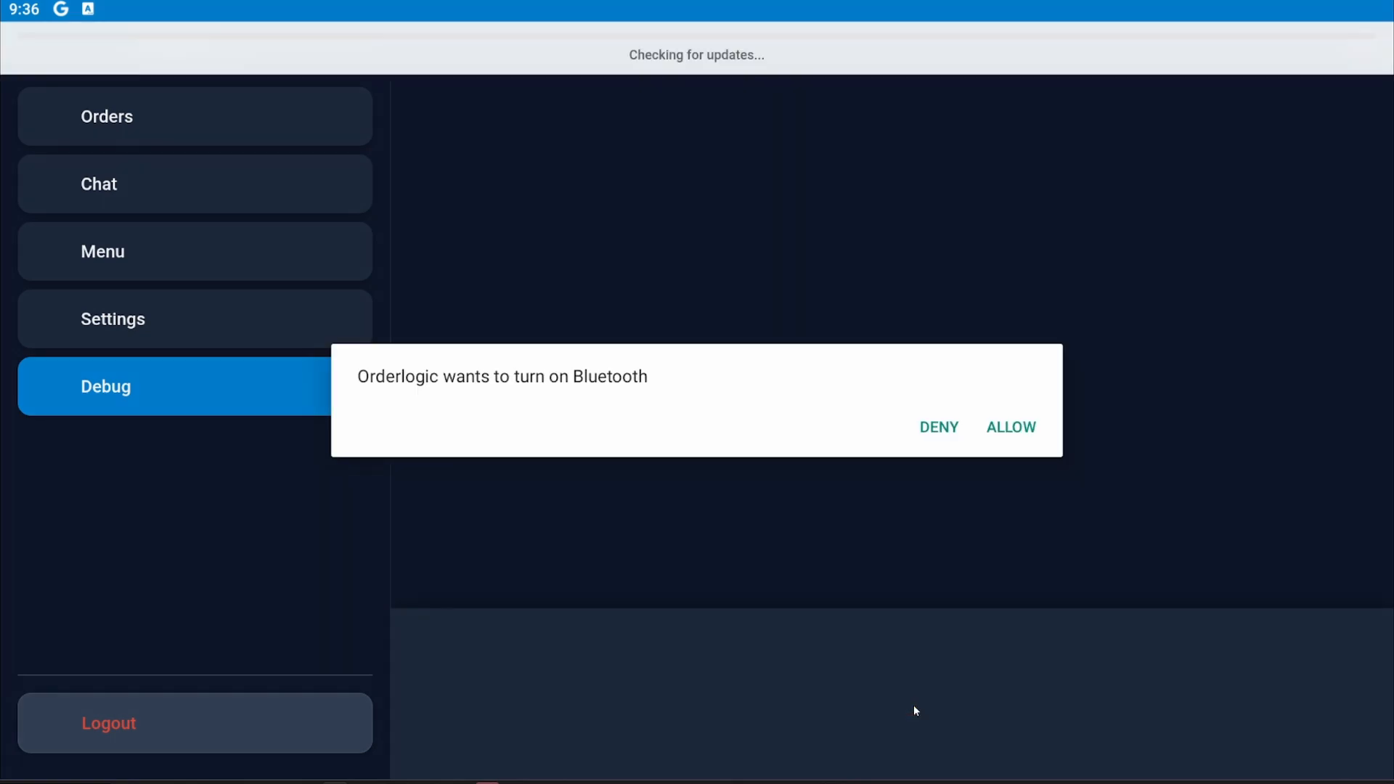
pyautogui.click(996, 428)
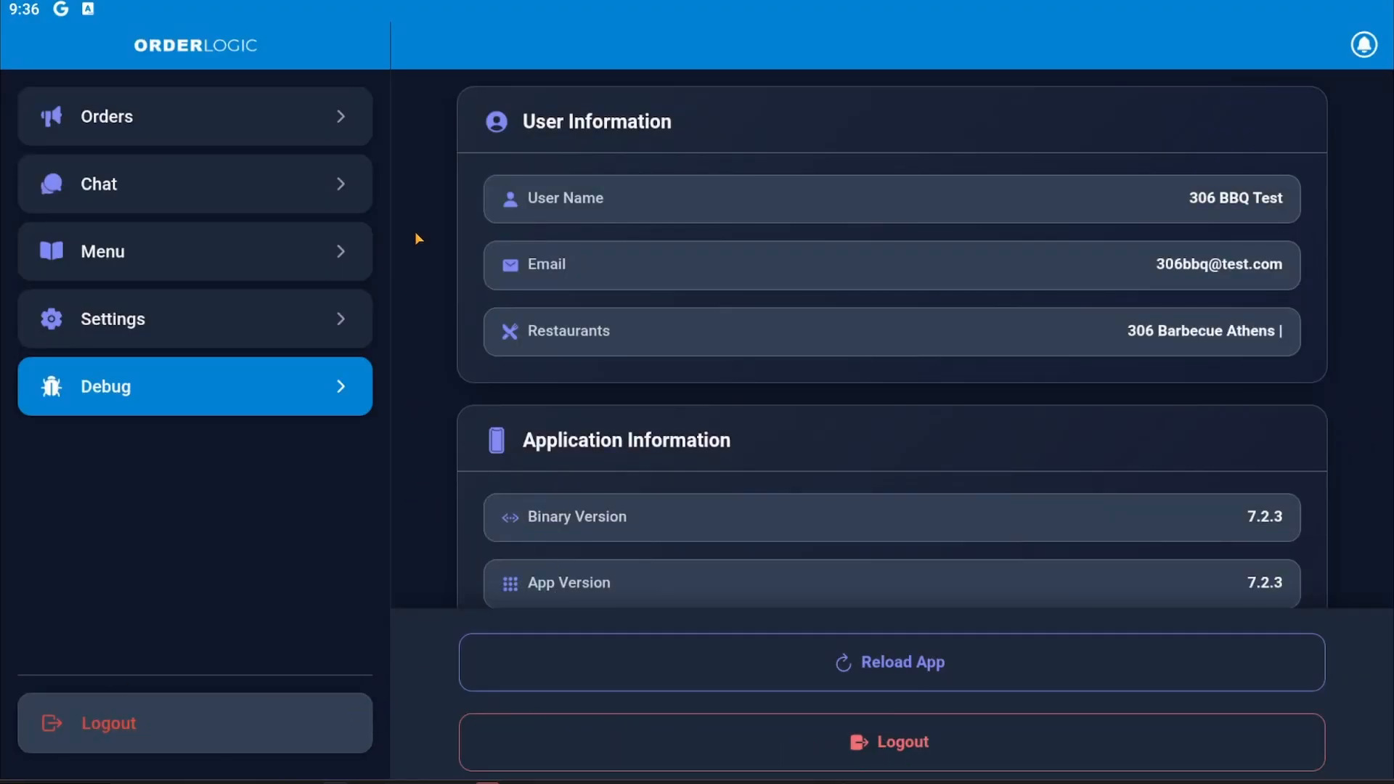
# View the active orders page and go back to the main settings page
pyautogui.click(234, 114)
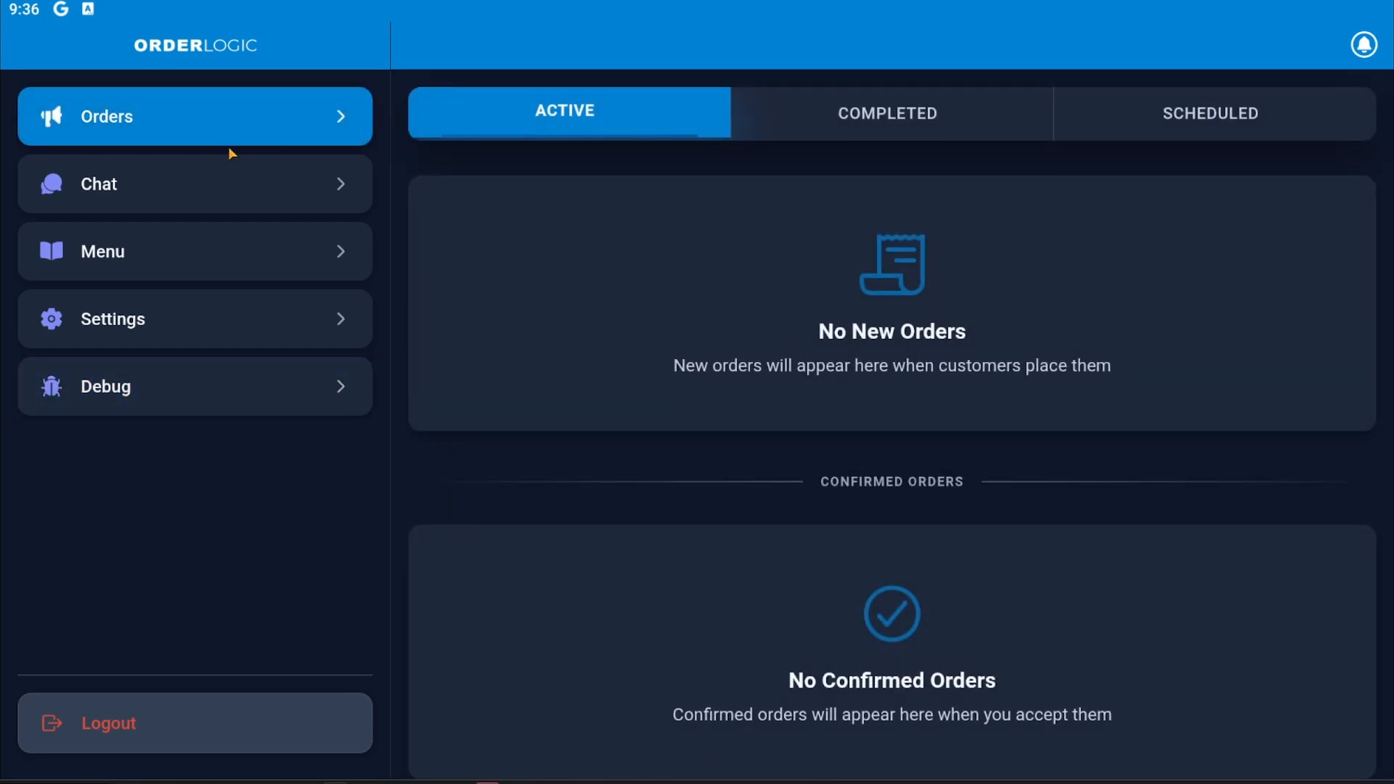
pyautogui.click(216, 336)
pyautogui.click(944, 430)
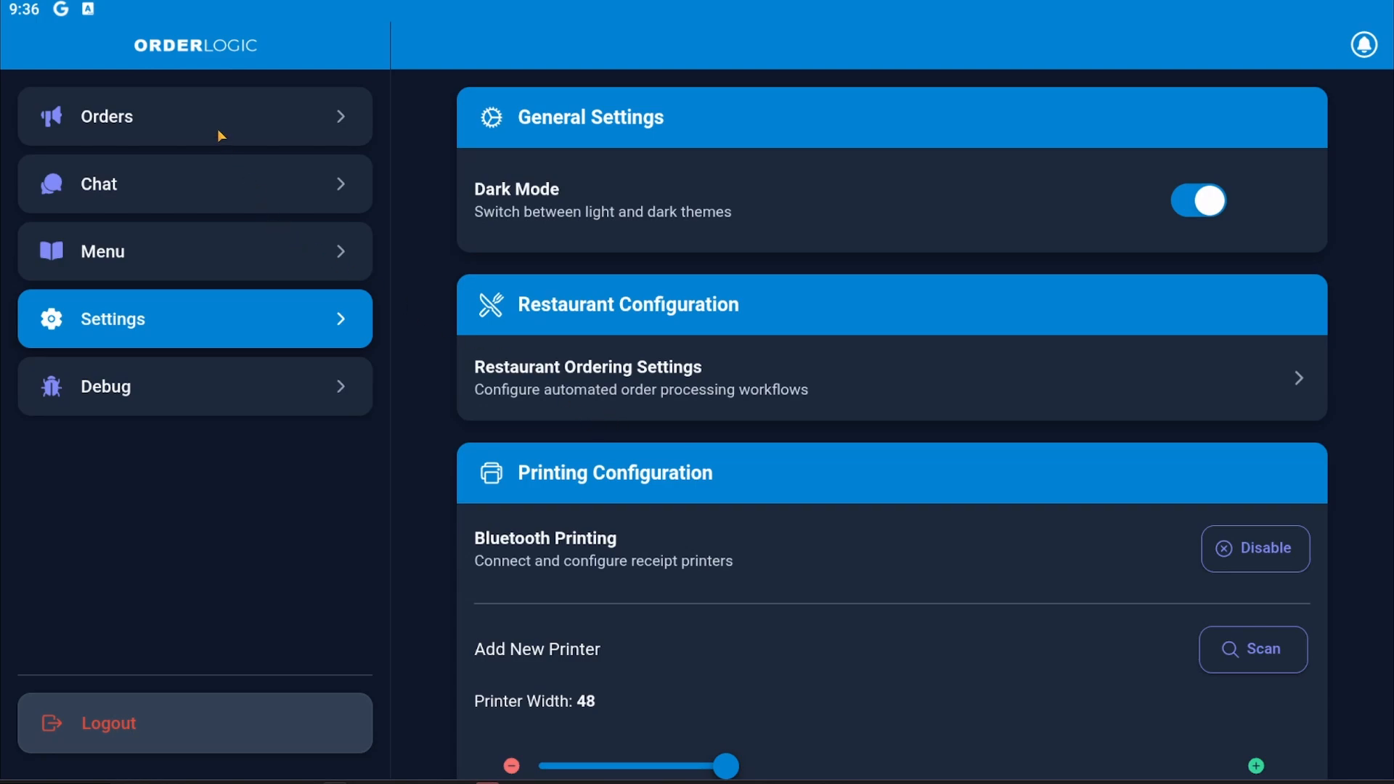
# Open the new takeout order from the active orders and review its items and special instructions
pyautogui.click(328, 107)
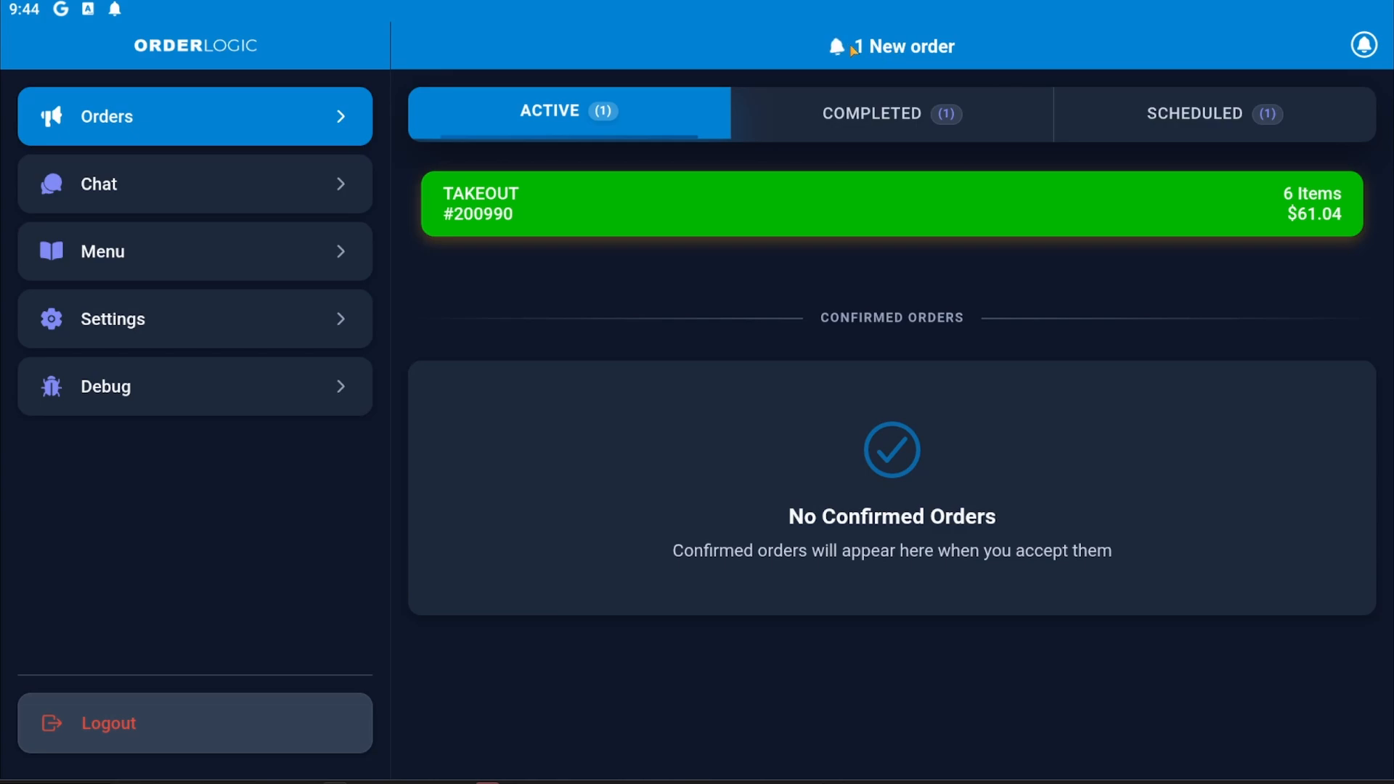
pyautogui.click(746, 220)
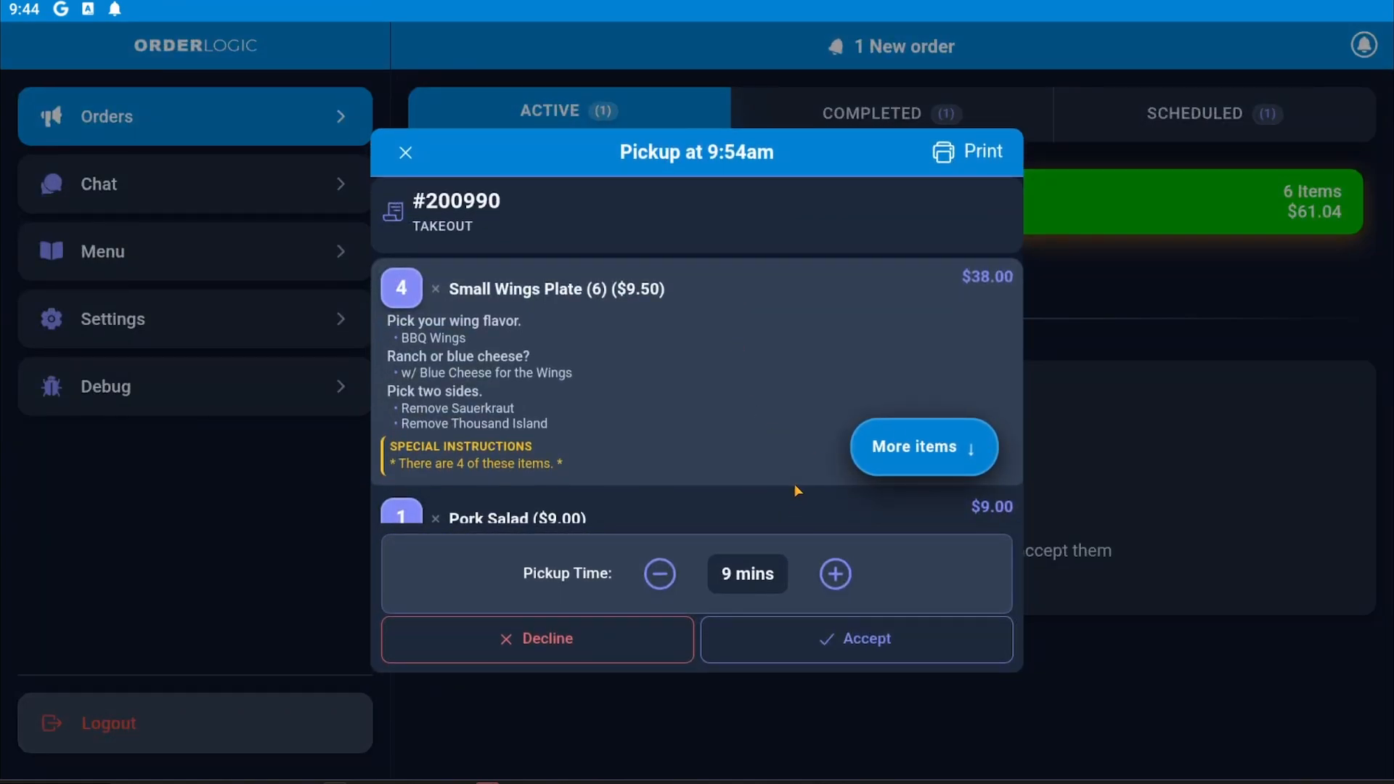
pyautogui.moveTo(795, 484)
pyautogui.mouseDown()
pyautogui.moveTo(832, 181)
pyautogui.moveTo(812, 471)
pyautogui.mouseUp()
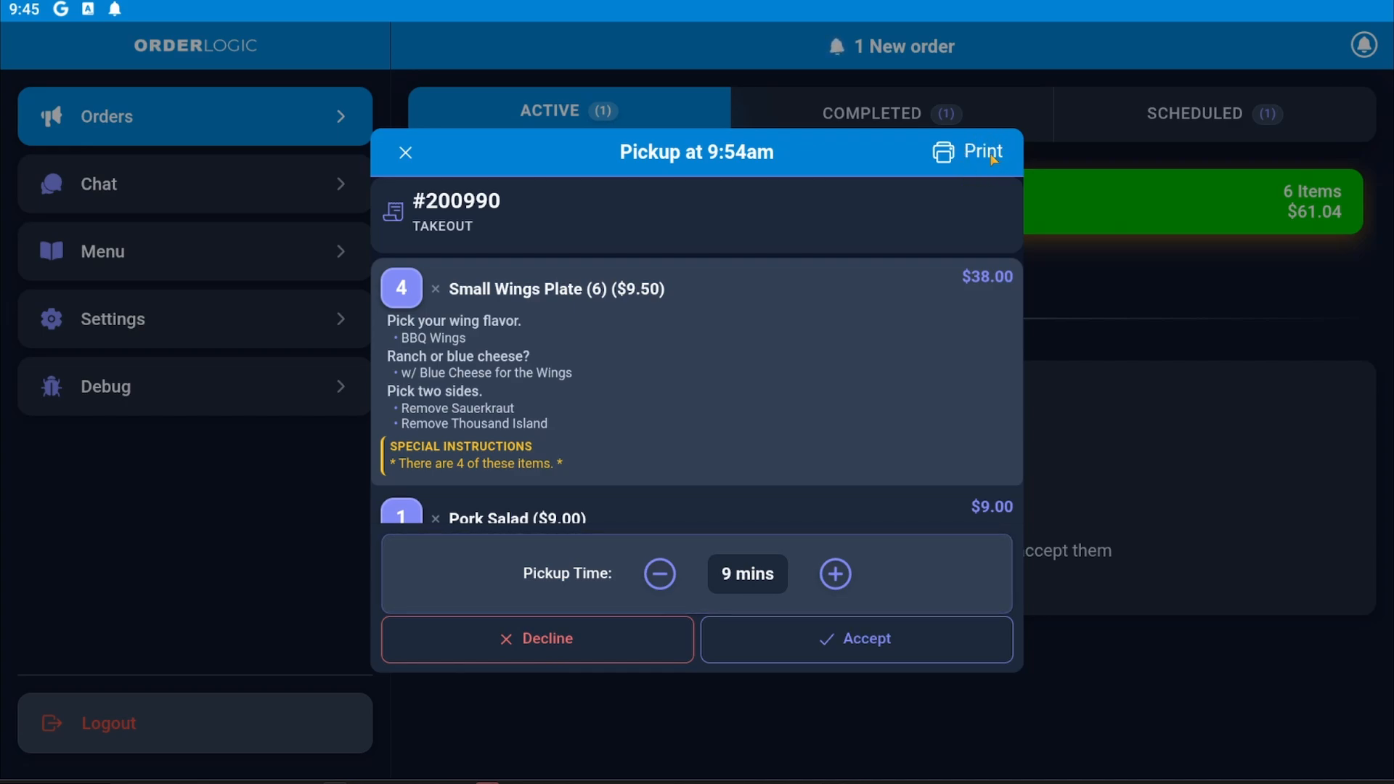
# Try shortening and lengthening the takeout order's pickup time, and set it back to 9 mins
pyautogui.click(660, 574)
pyautogui.click(831, 574)
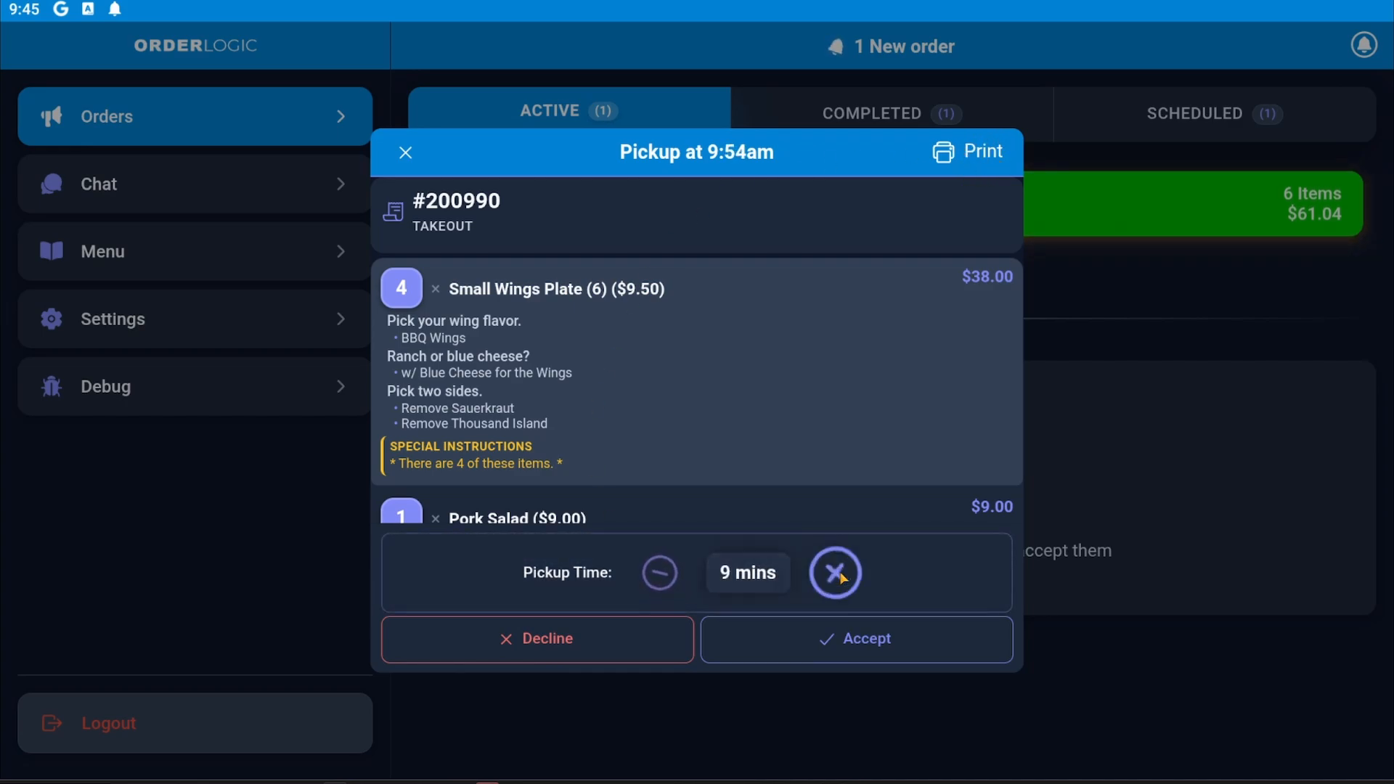
pyautogui.click(831, 574)
pyautogui.click(657, 574)
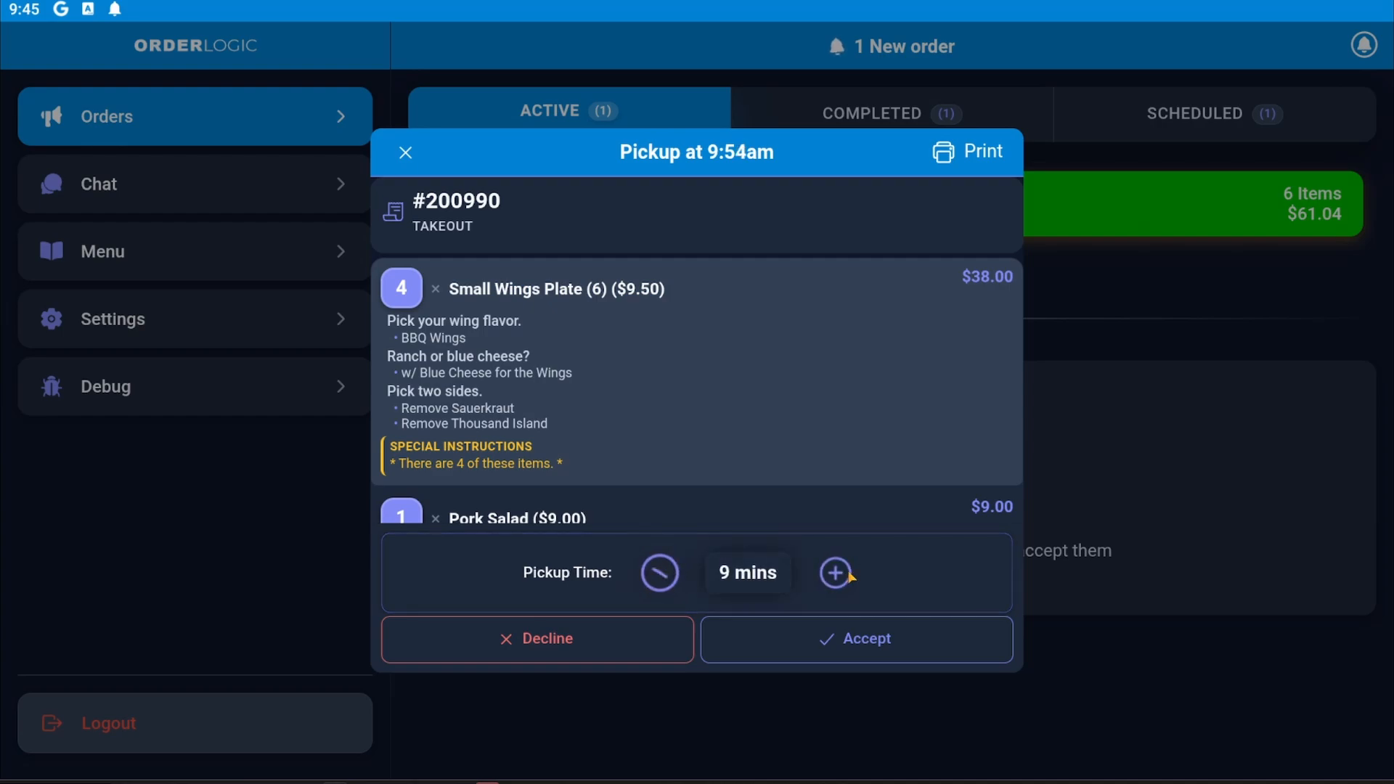
# Try extending the takeout order's pickup time to 24 mins, and reduce it back to 9 mins
pyautogui.click(836, 574)
pyautogui.click(837, 573)
pyautogui.click(836, 574)
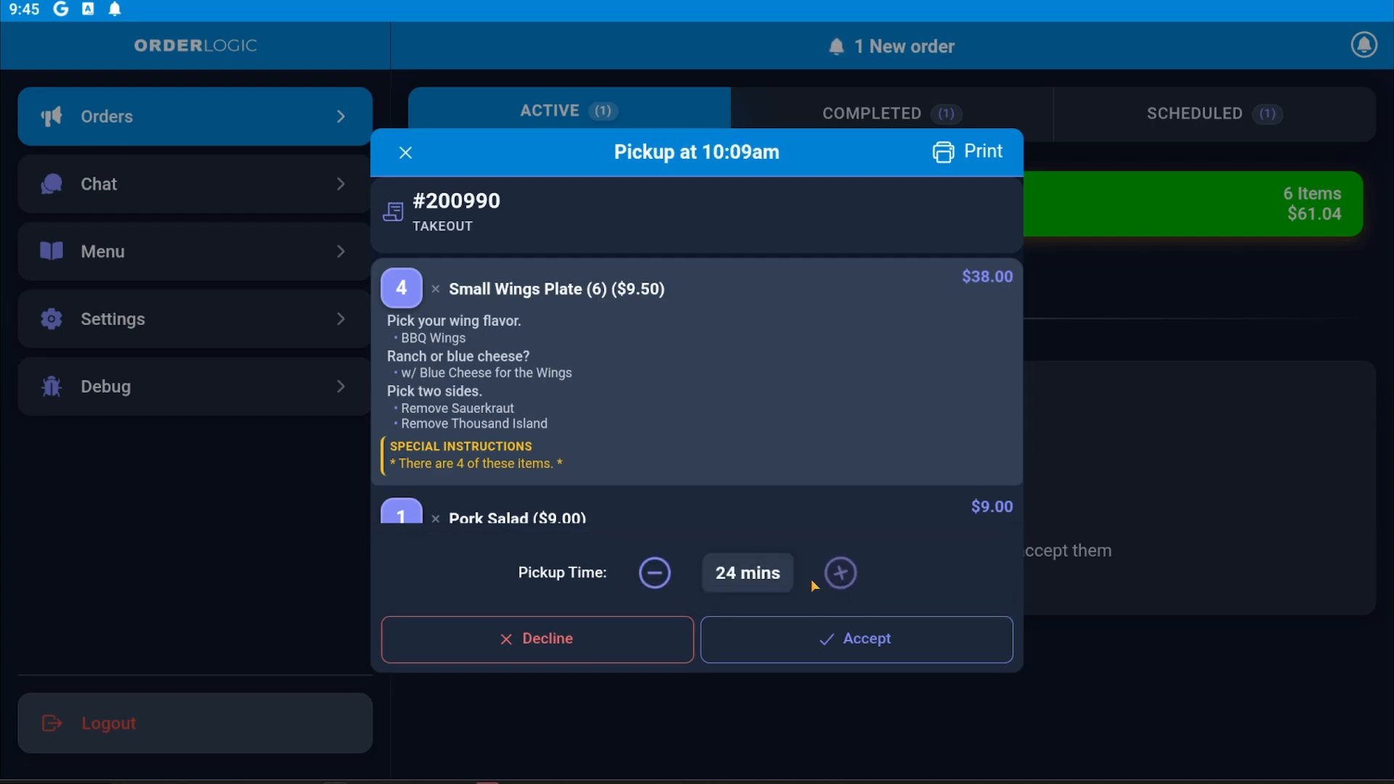
pyautogui.click(657, 574)
pyautogui.click(657, 573)
pyautogui.click(658, 573)
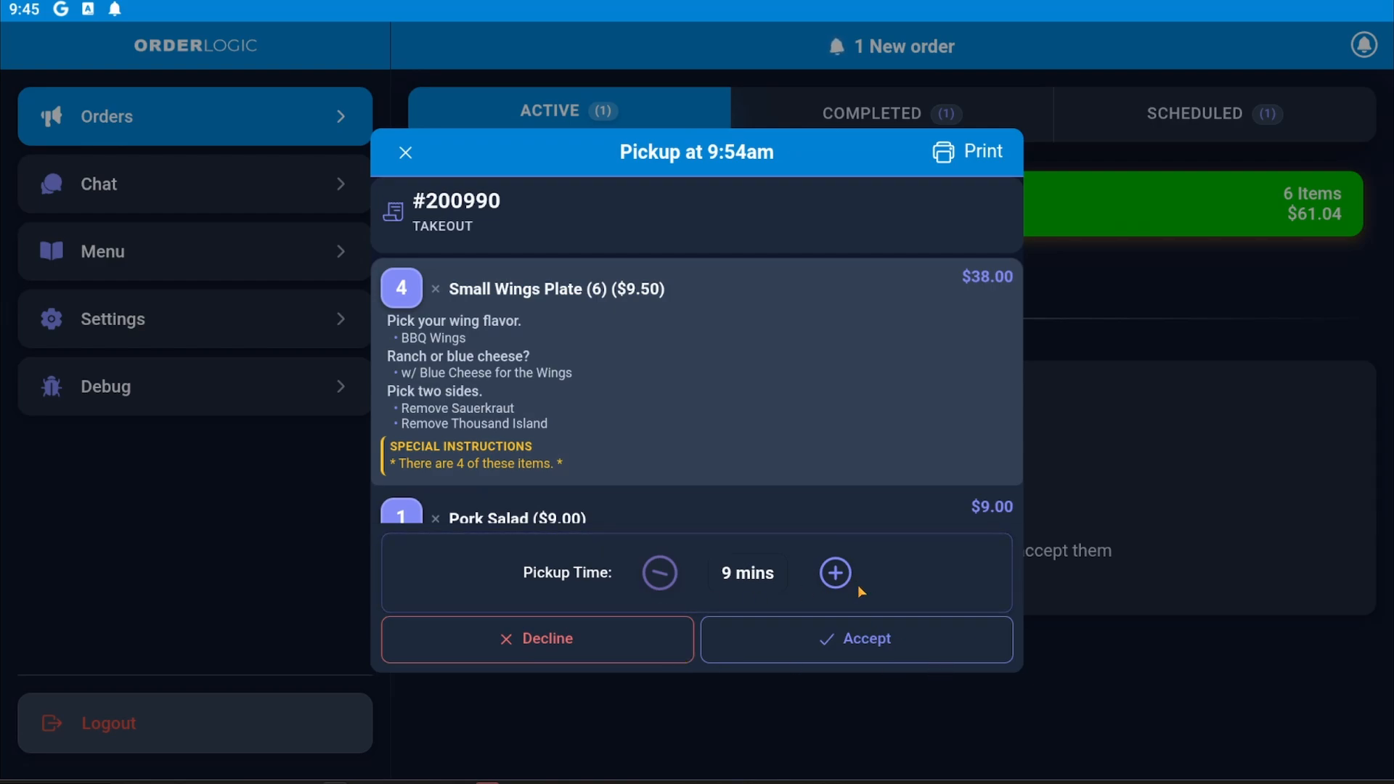
# Set the takeout order's pickup time to 14 mins, and accept the order after reviewing its items
pyautogui.click(836, 573)
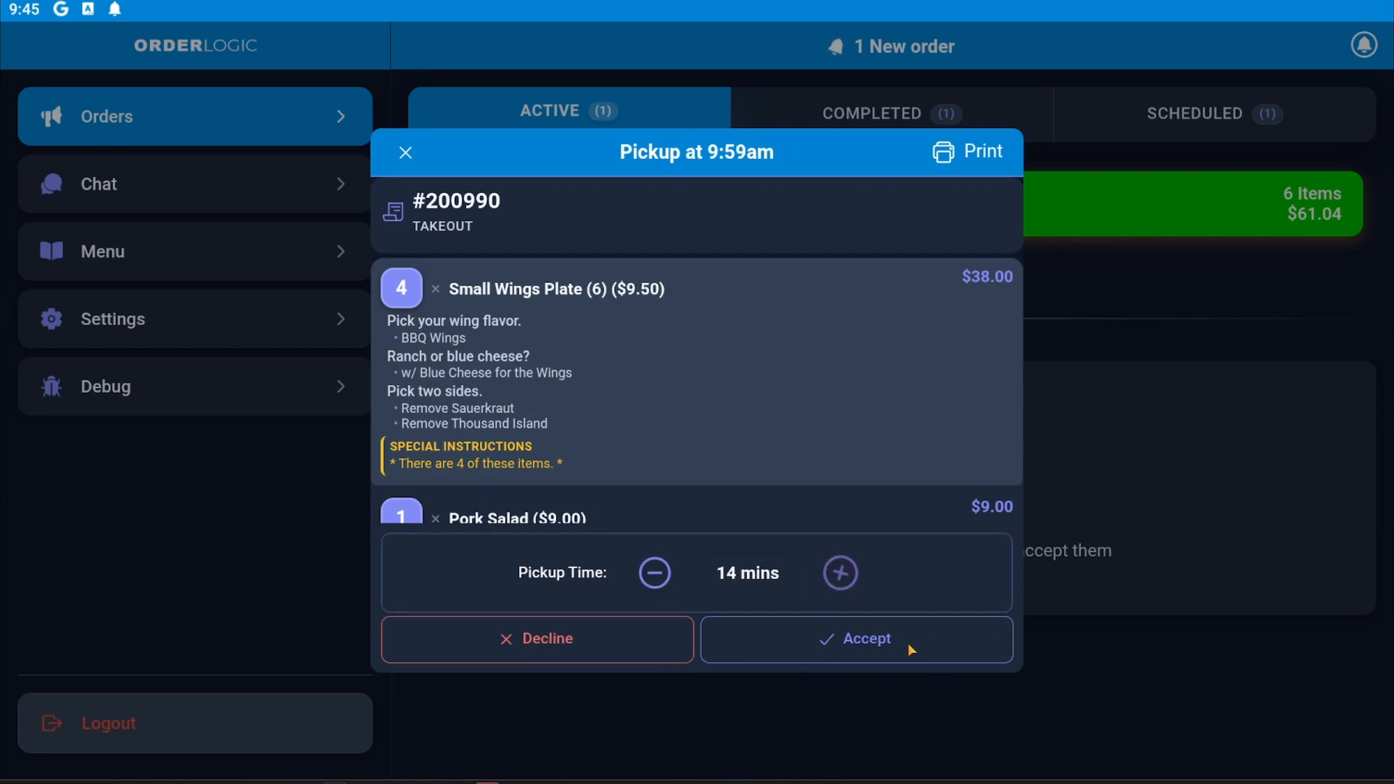
pyautogui.scroll(-5, 769, 315)
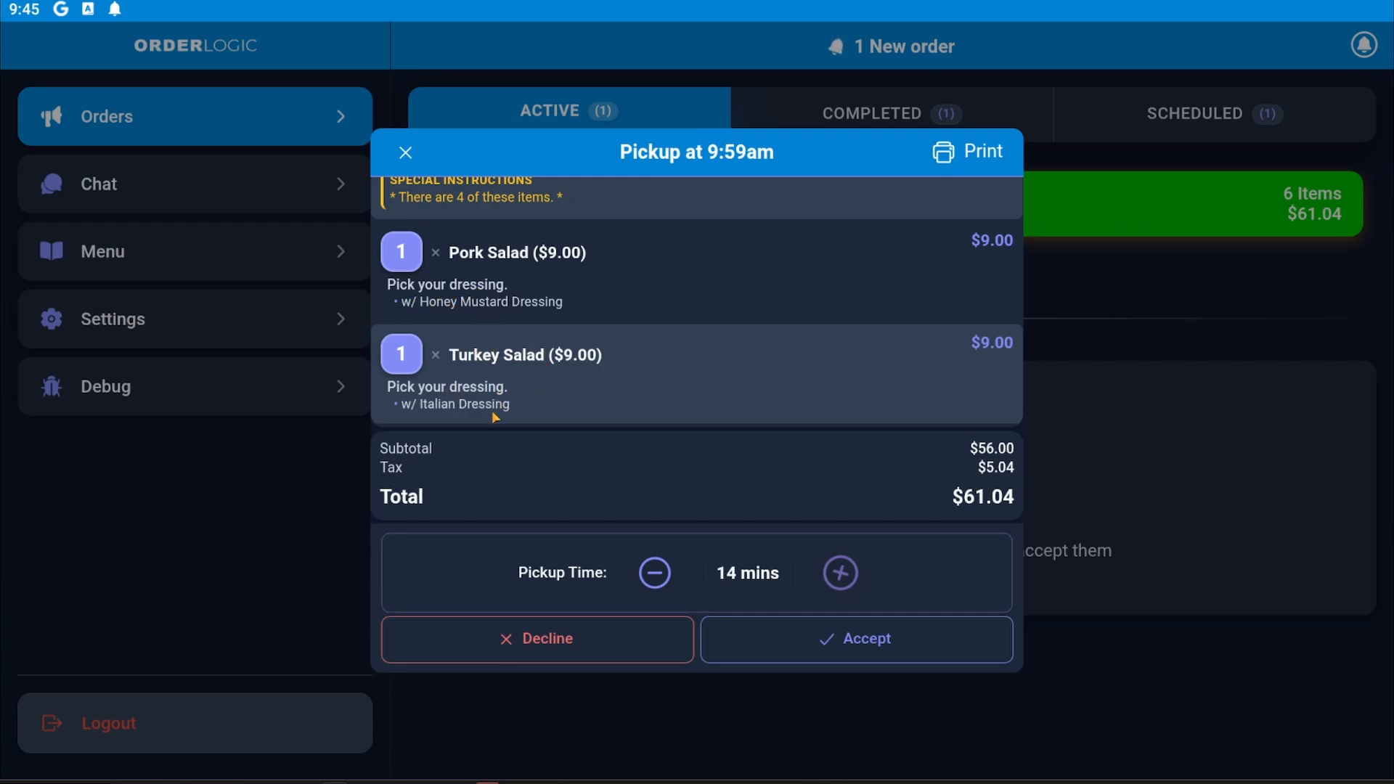
pyautogui.scroll(4, 491, 411)
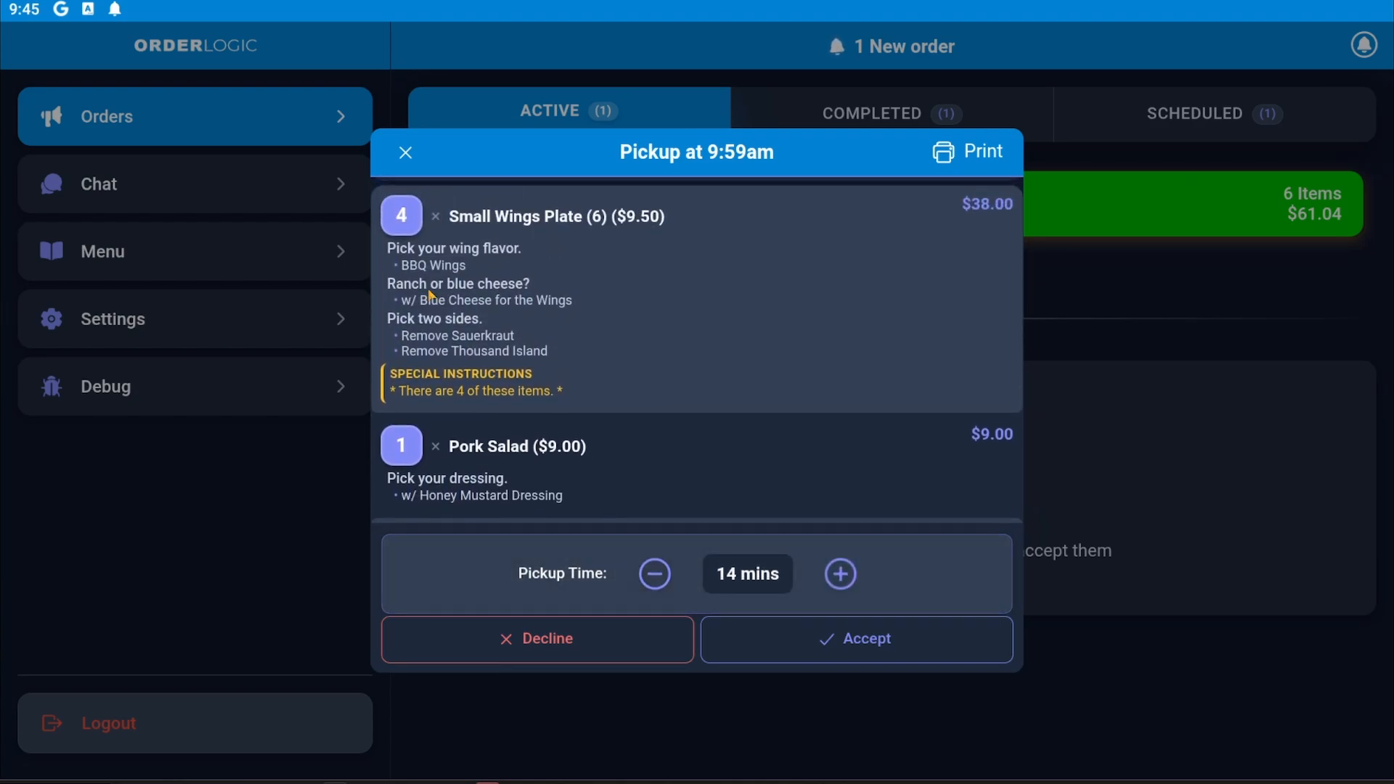
pyautogui.scroll(-1, 721, 327)
pyautogui.scroll(-2, 733, 363)
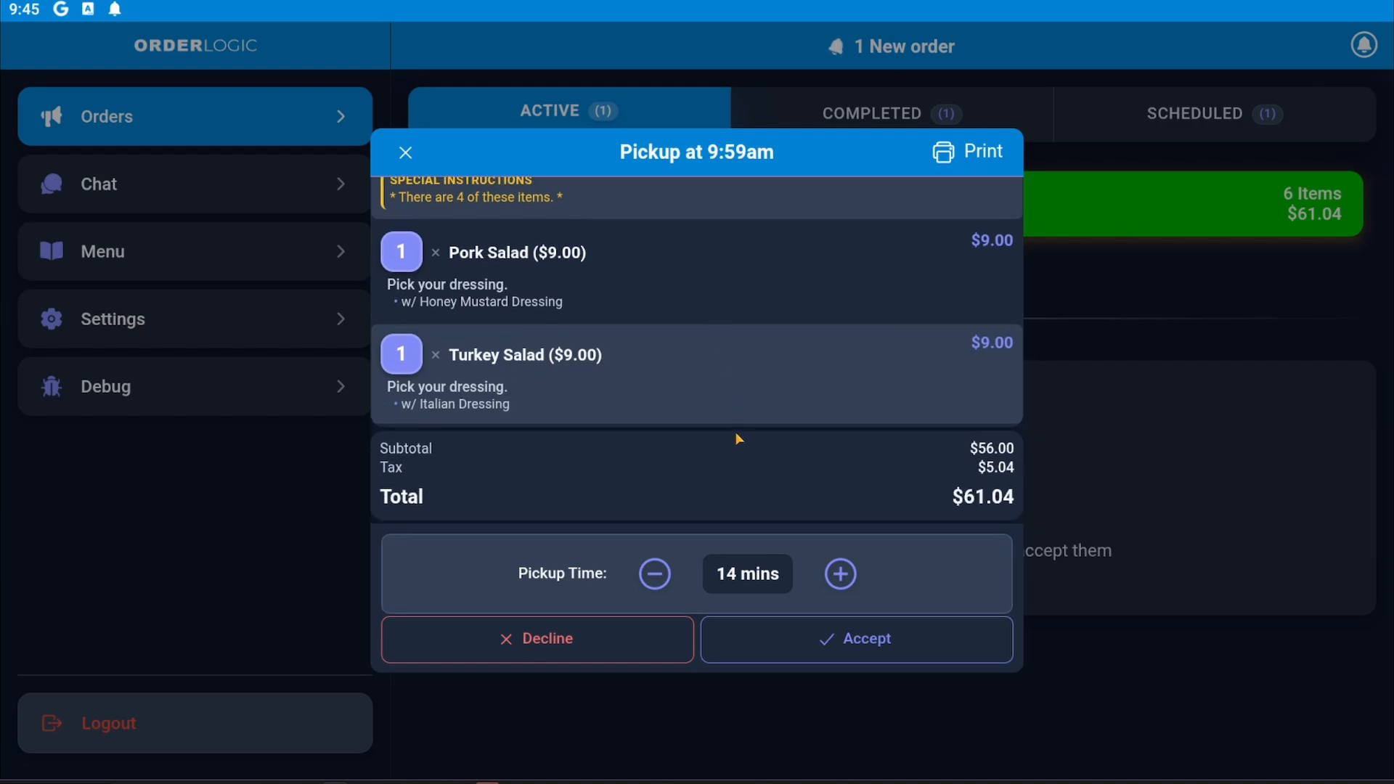
pyautogui.scroll(3, 741, 319)
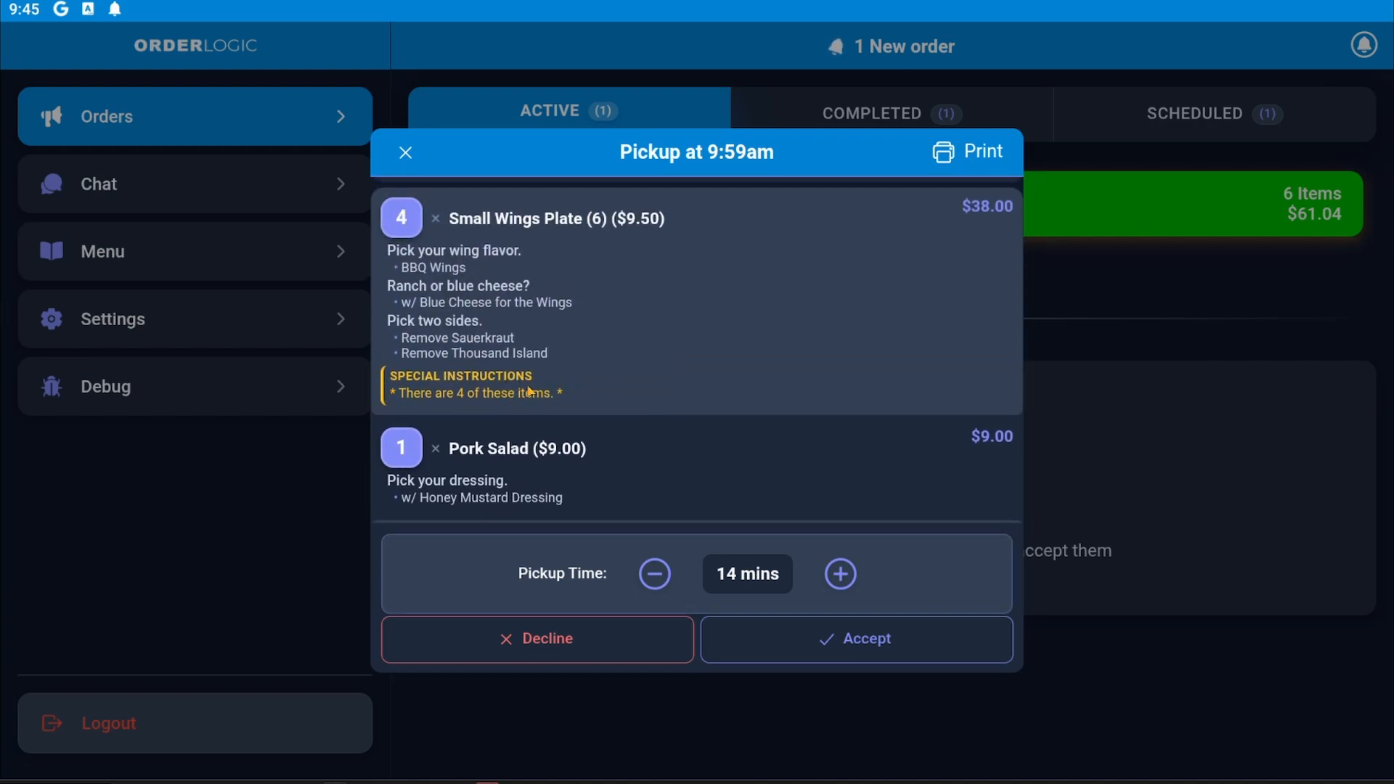
pyautogui.scroll(-5, 629, 237)
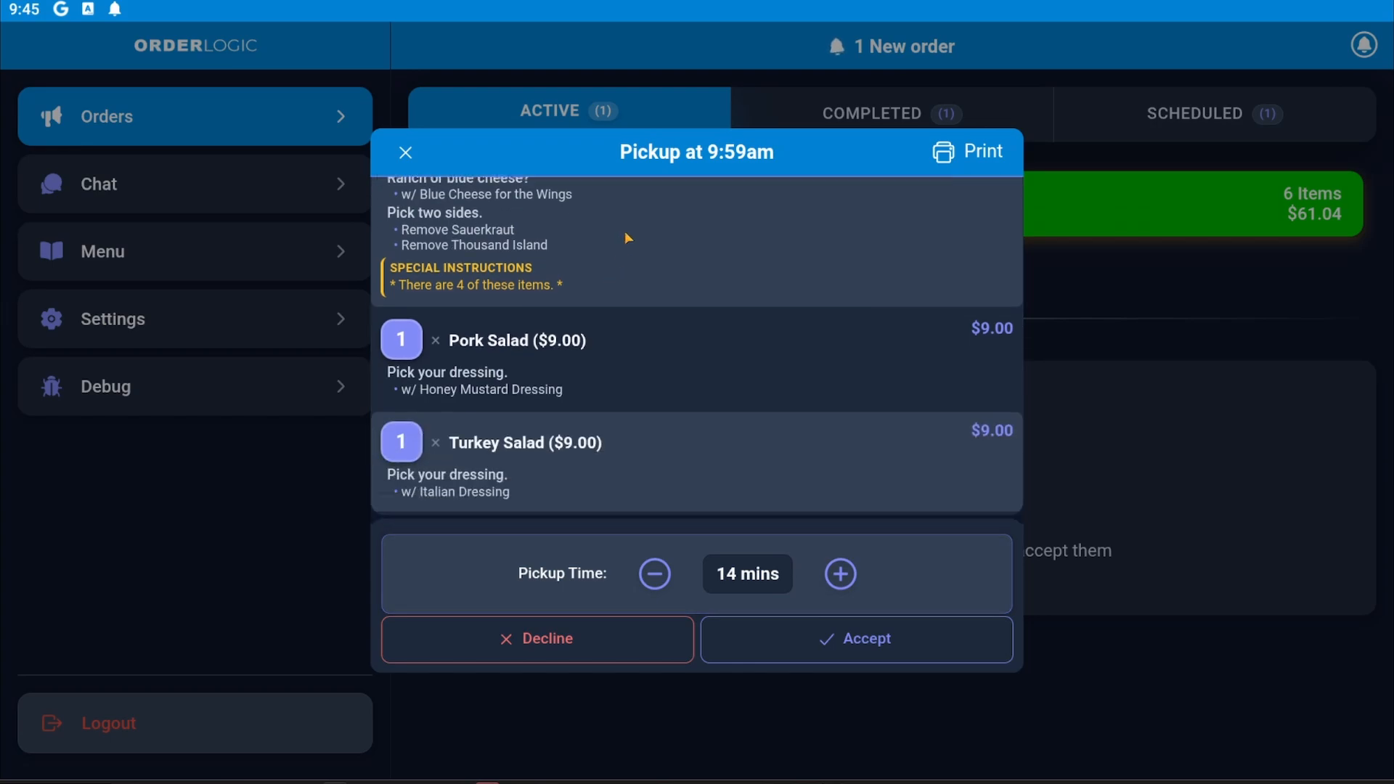
pyautogui.click(825, 630)
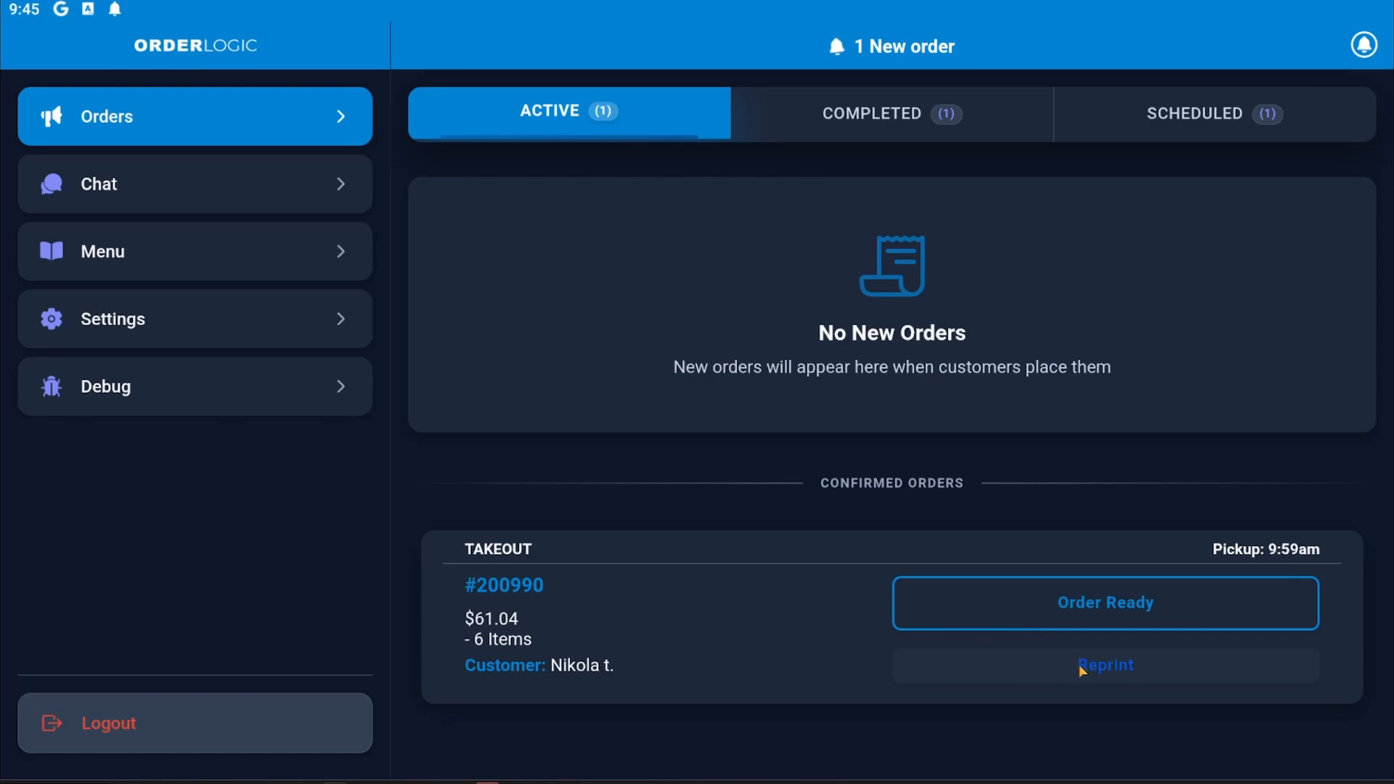
# View the lists of completed and cancelled orders
pyautogui.click(986, 119)
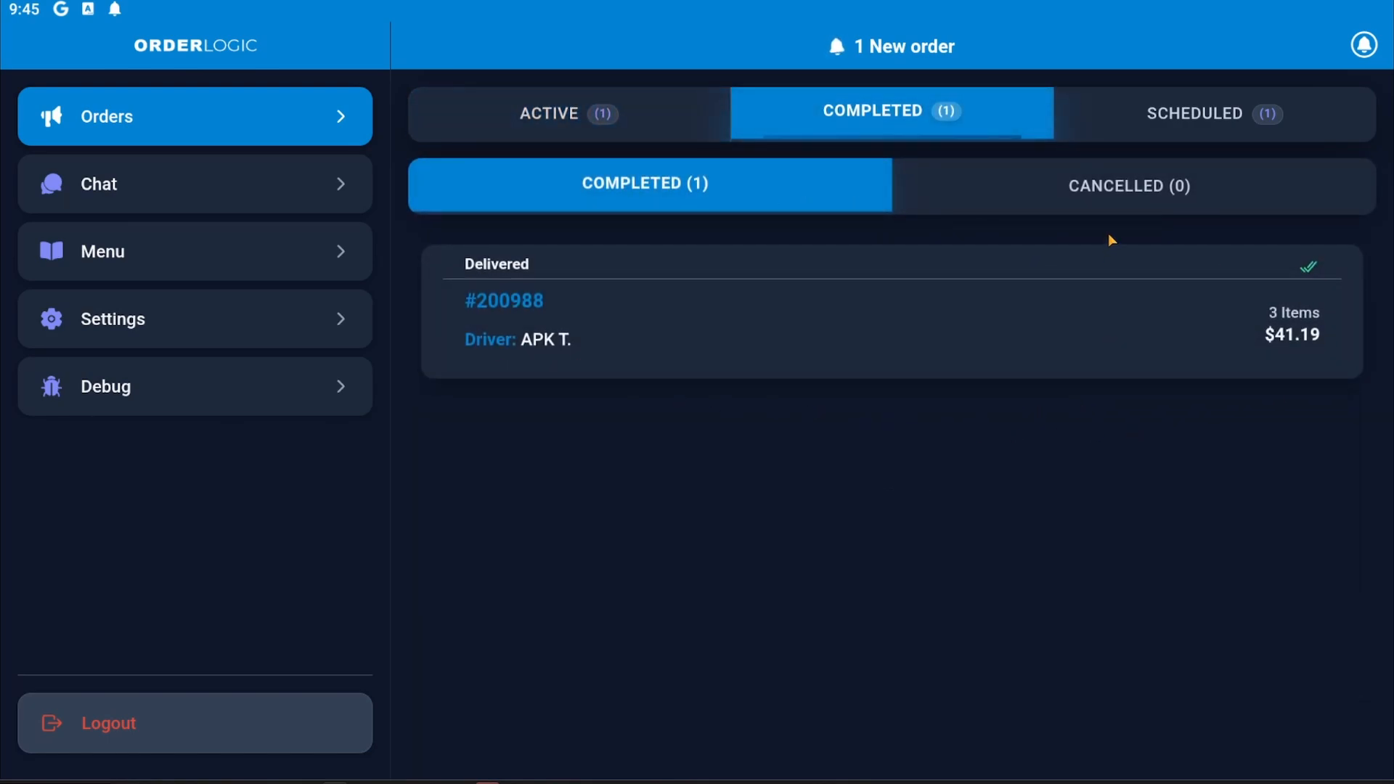
pyautogui.click(1133, 199)
pyautogui.click(736, 200)
# Review the items of the scheduled delivery order with the 11:42am pickup, and accept it to move it to active
pyautogui.click(1163, 125)
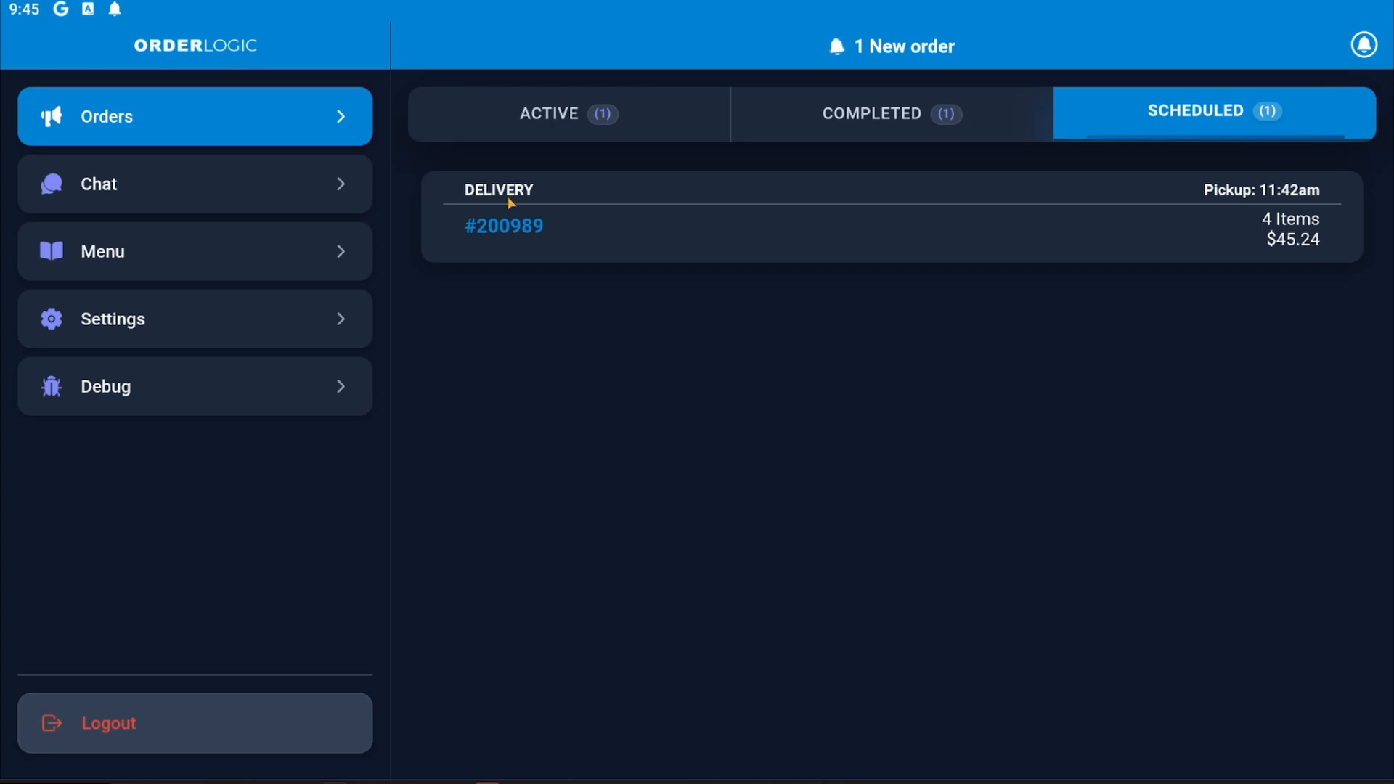
pyautogui.click(825, 255)
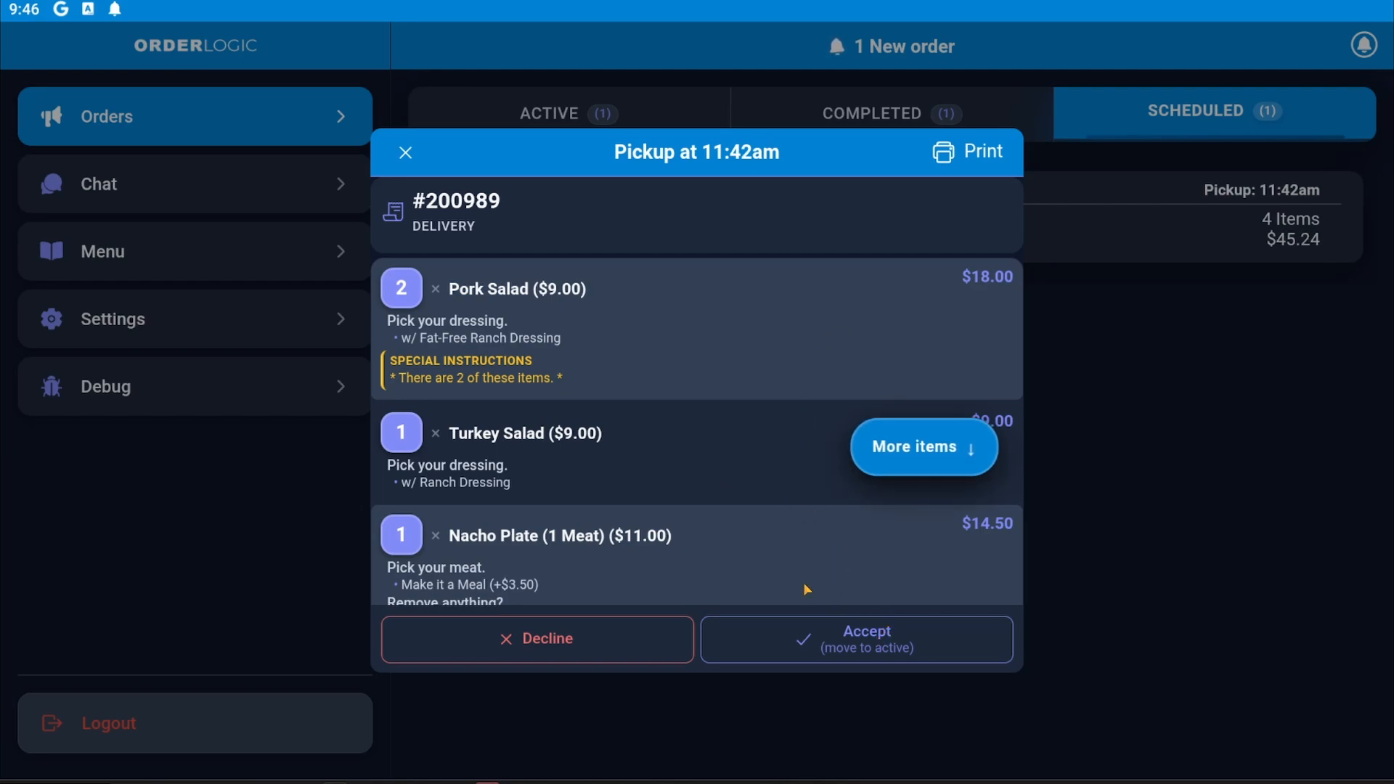
pyautogui.scroll(-3, 695, 430)
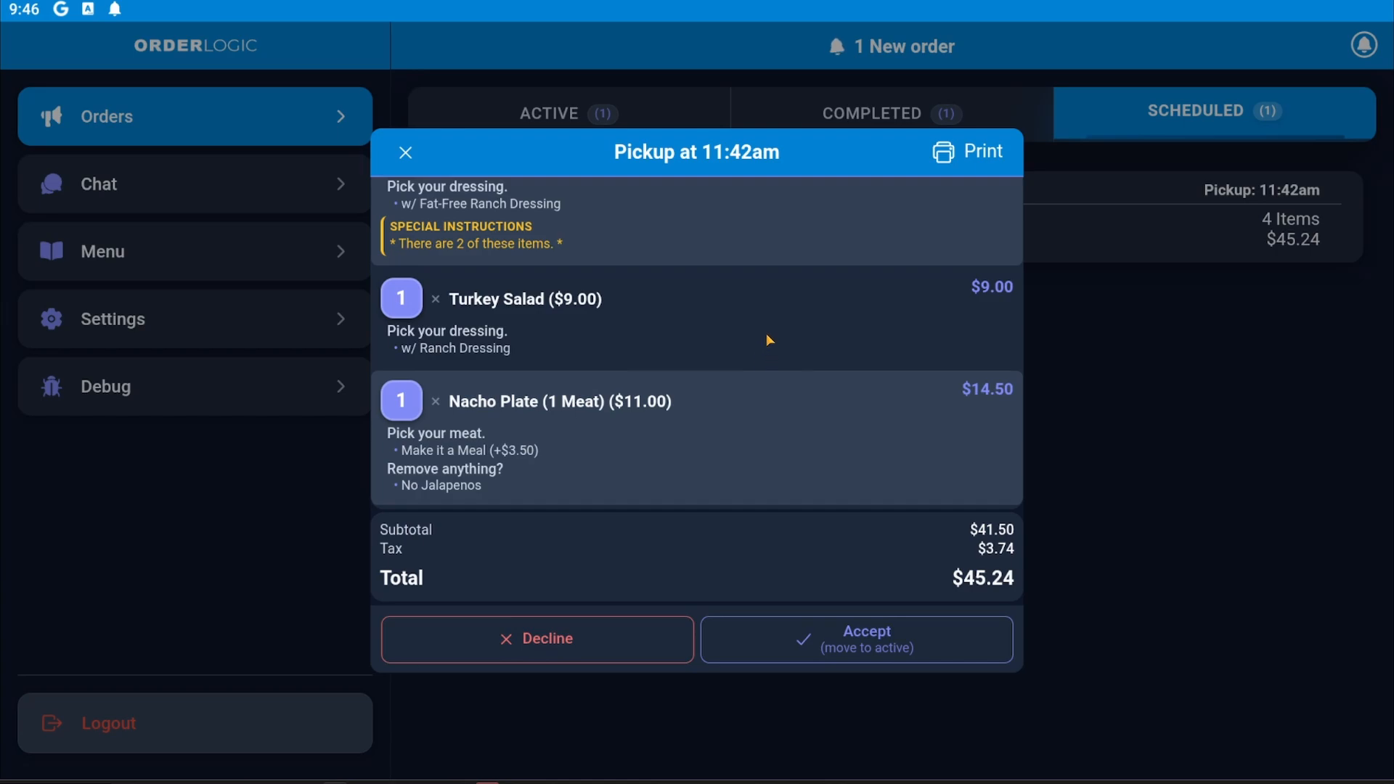
pyautogui.click(814, 642)
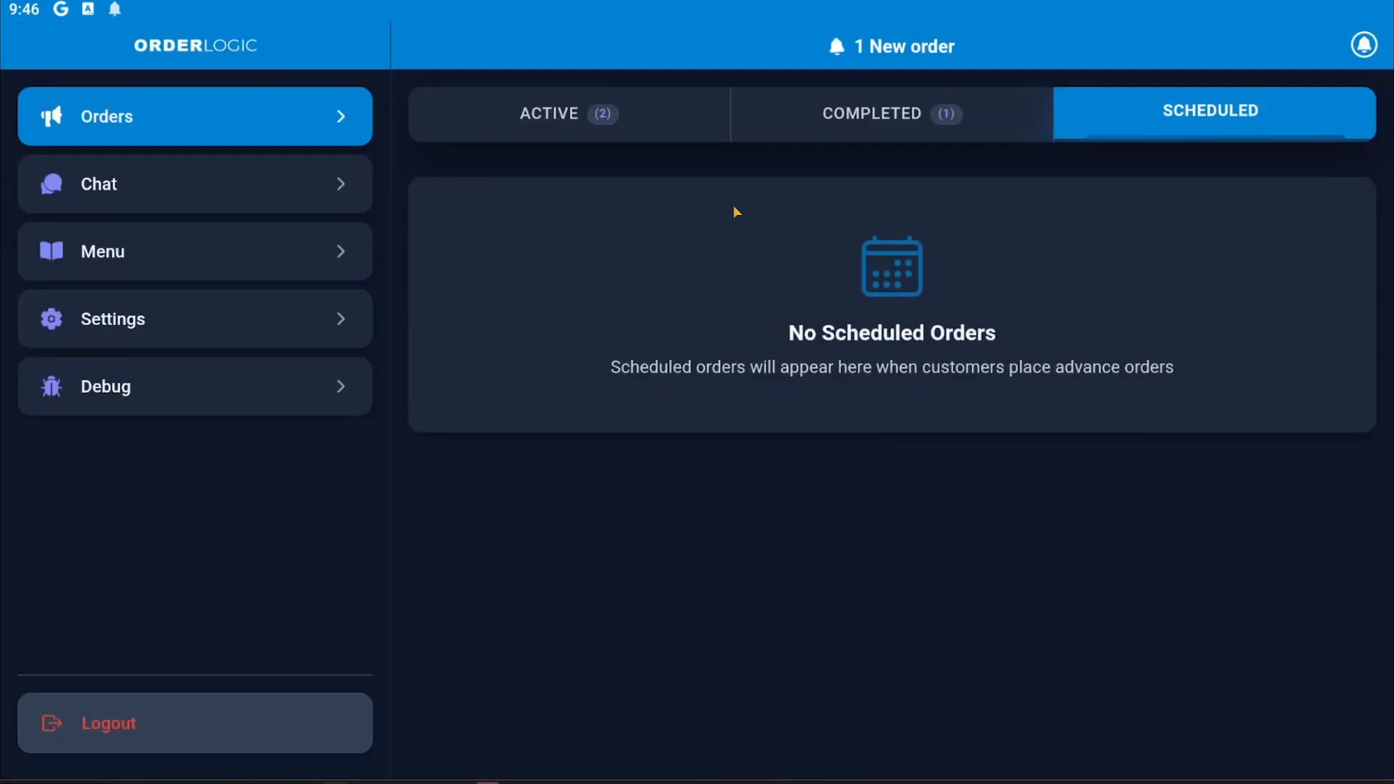
# Examine the confirmed takeout and delivery orders among the active orders
pyautogui.click(625, 119)
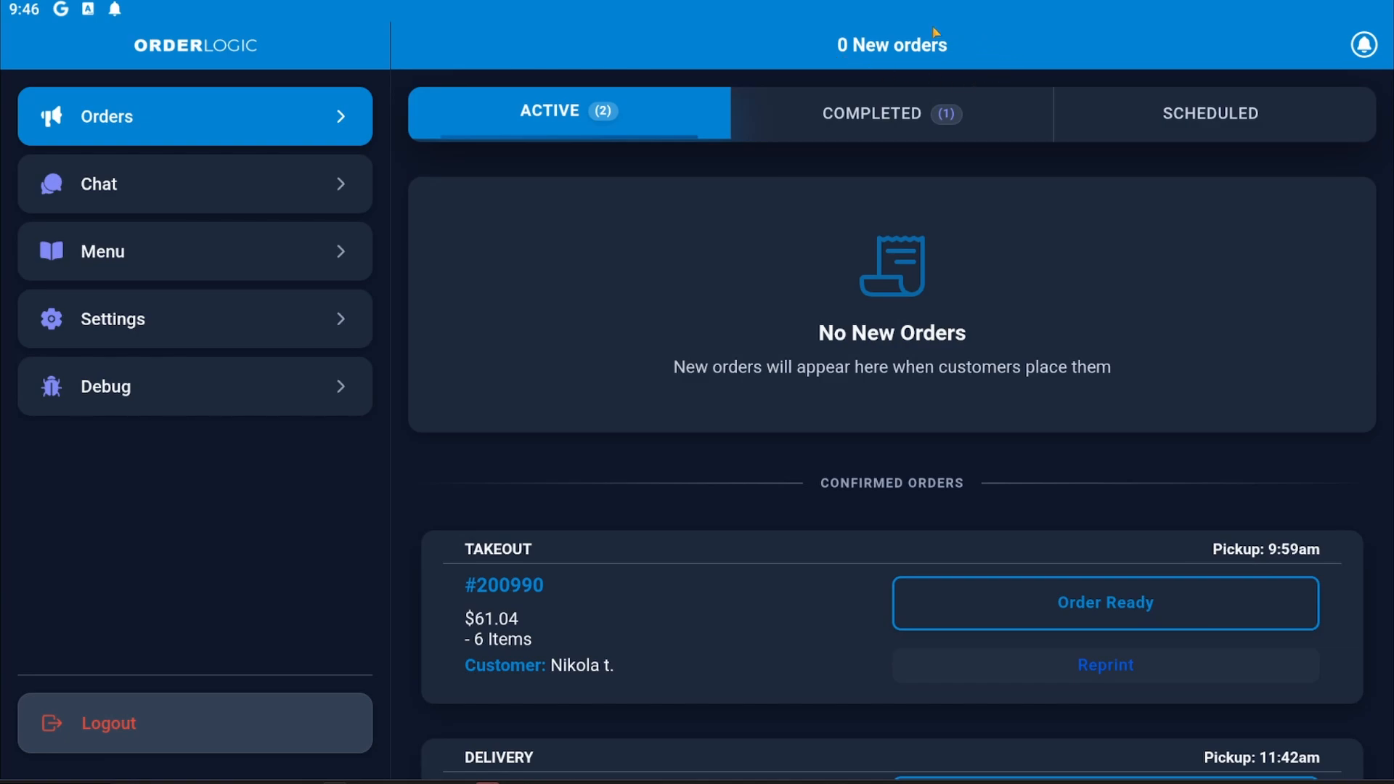
pyautogui.scroll(-1, 1098, 361)
pyautogui.scroll(-1, 1098, 362)
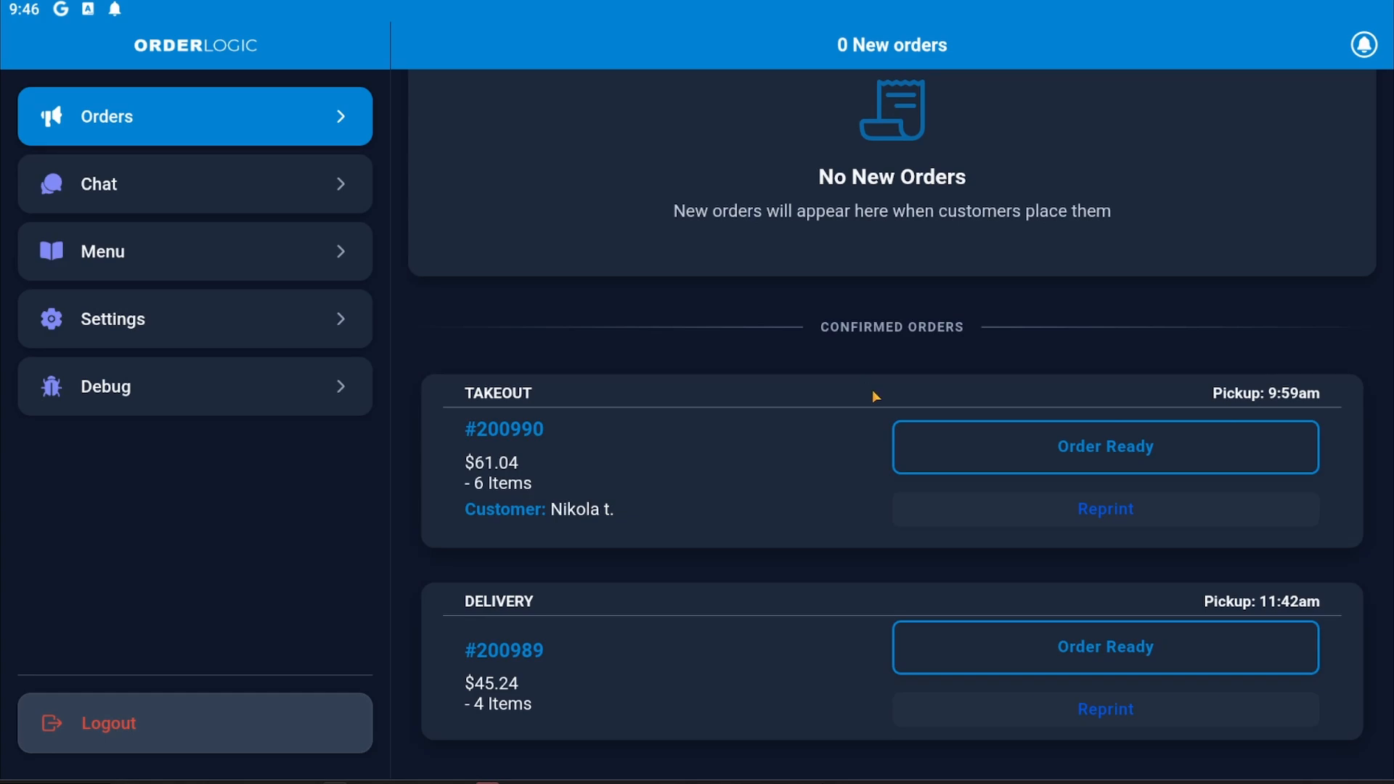
pyautogui.moveTo(912, 318); pyautogui.dragTo(886, 515)
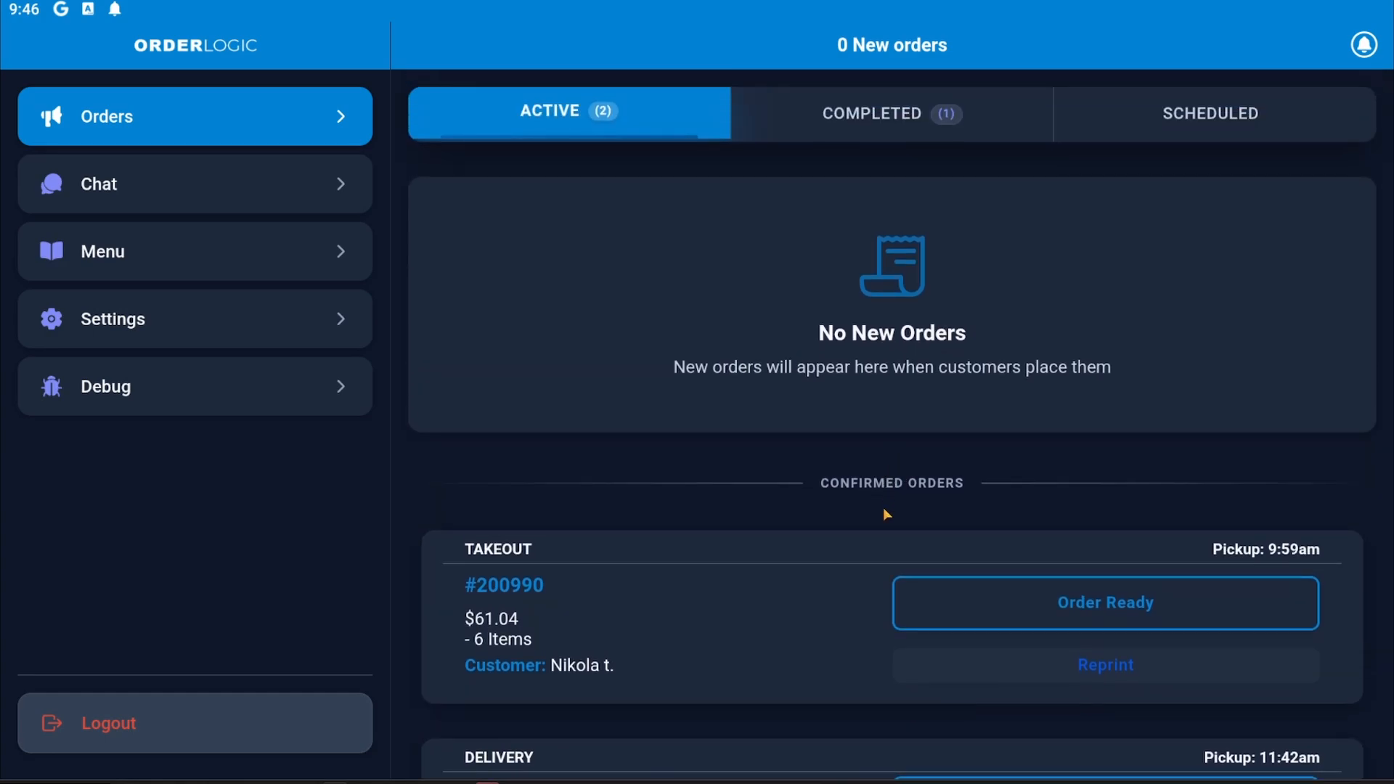